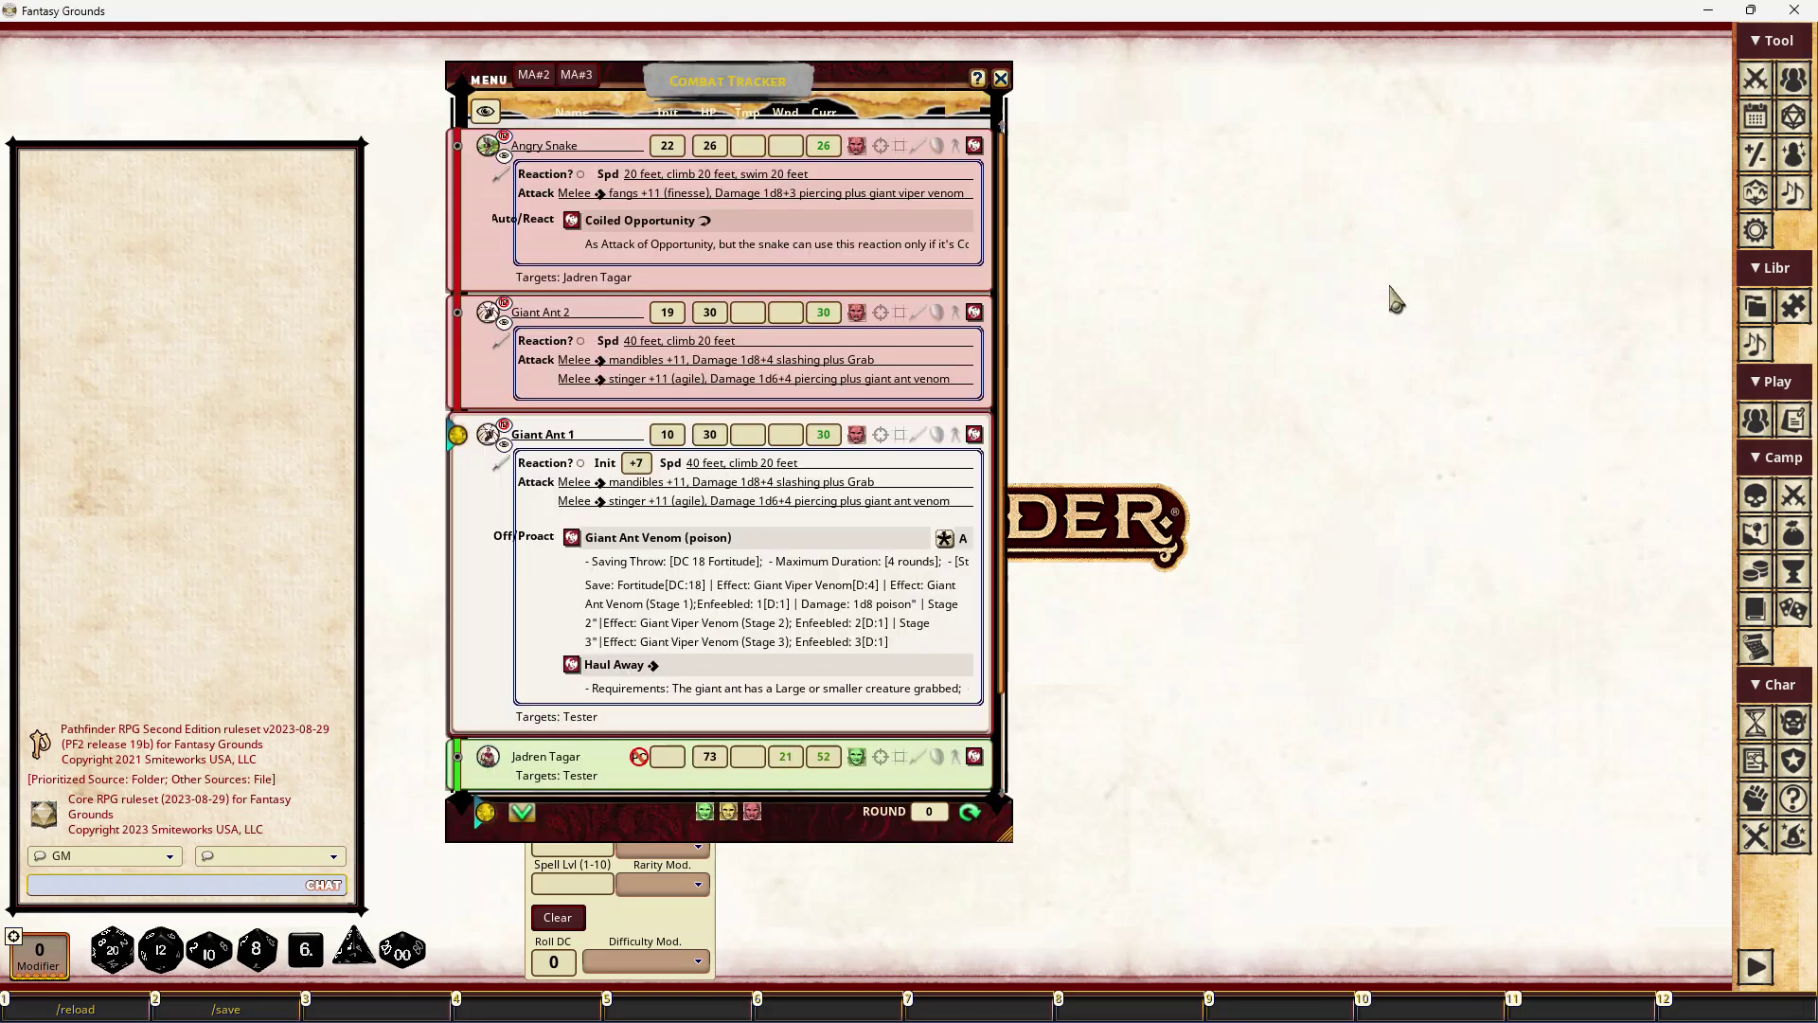
Drag the Combat Tracker listing Angry Snake, both Giant Ants and Jadren Tagar to the right edge
drag(789, 88, 1434, 91)
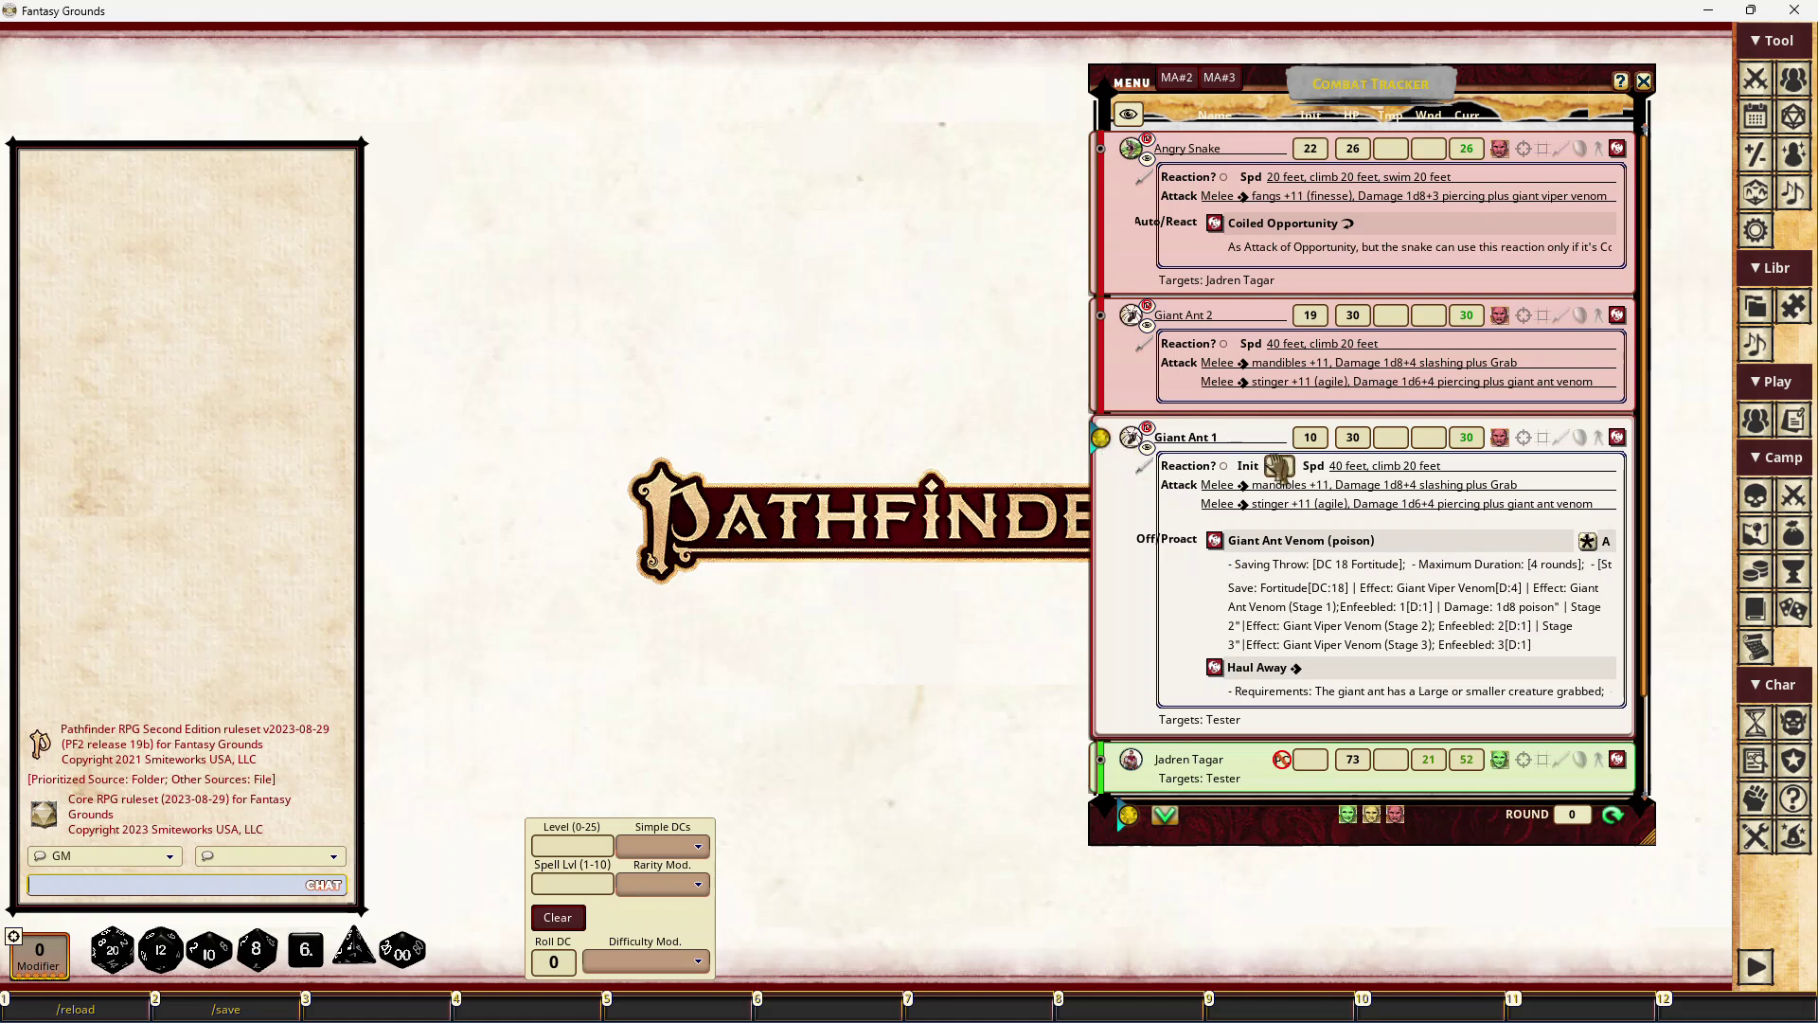
Filter the Activities list to 'shove' and open the Shove activity, moved to the left
click(1754, 726)
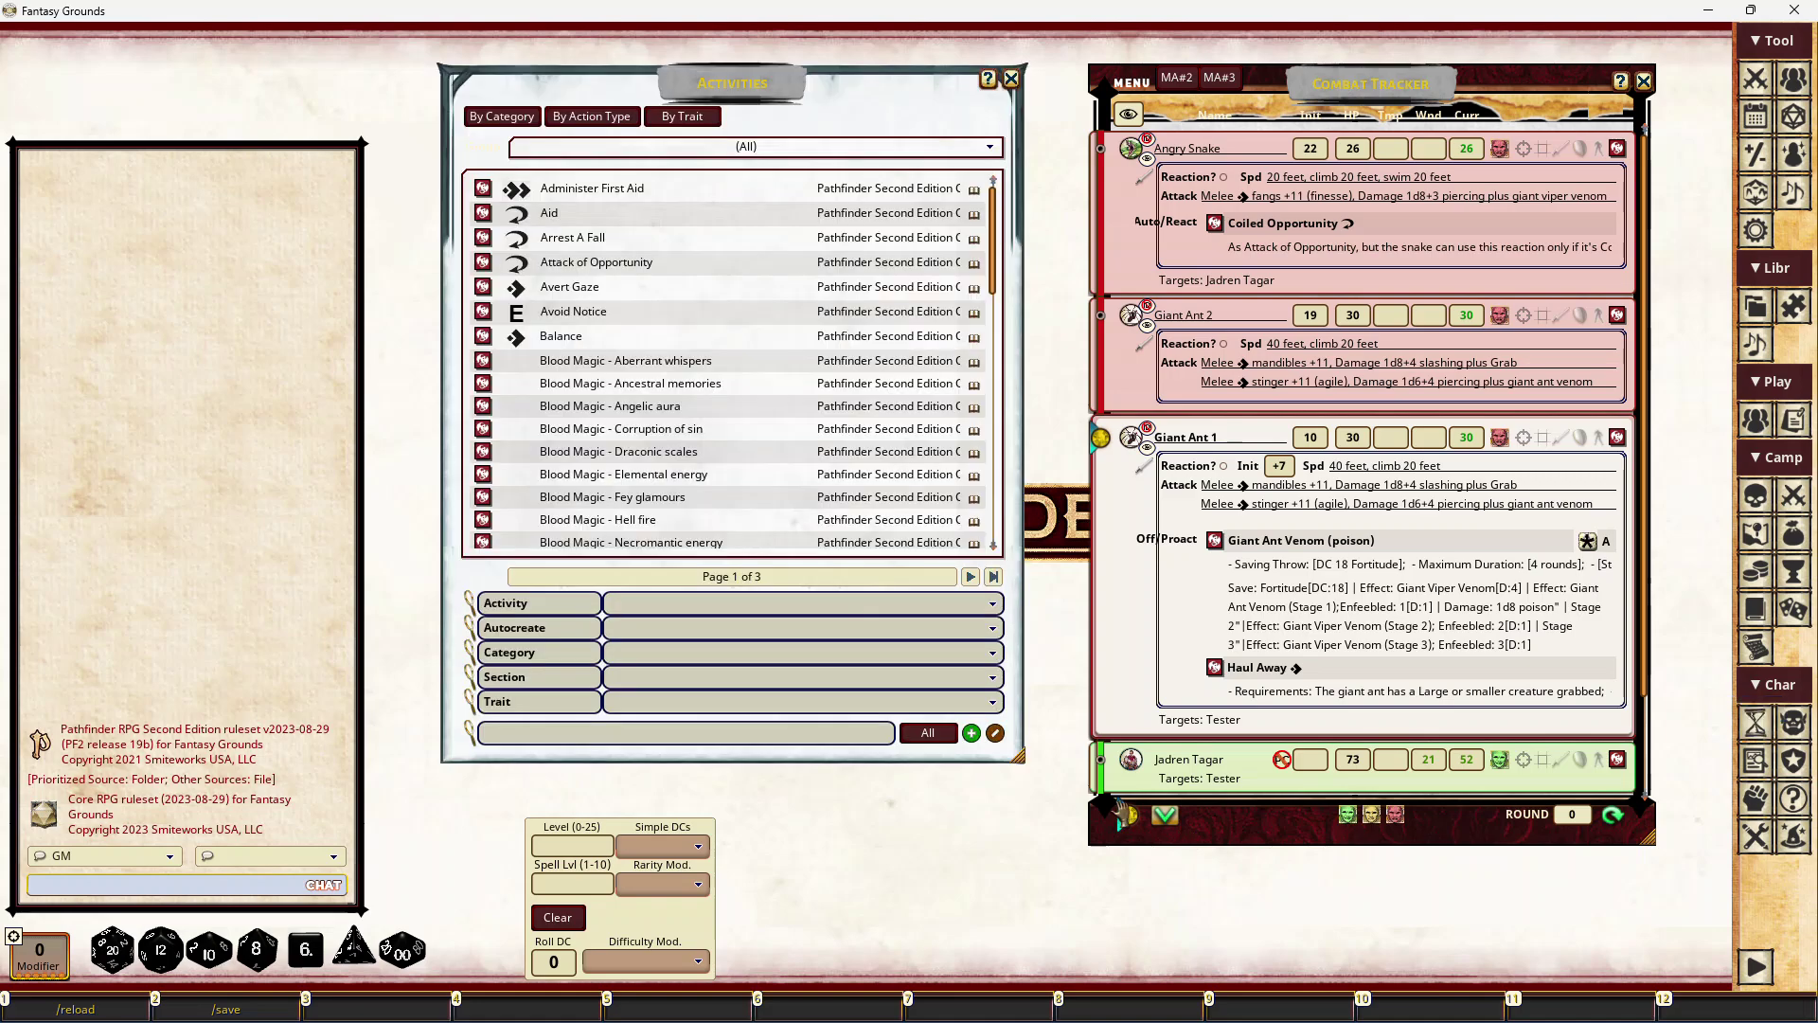
click(699, 734)
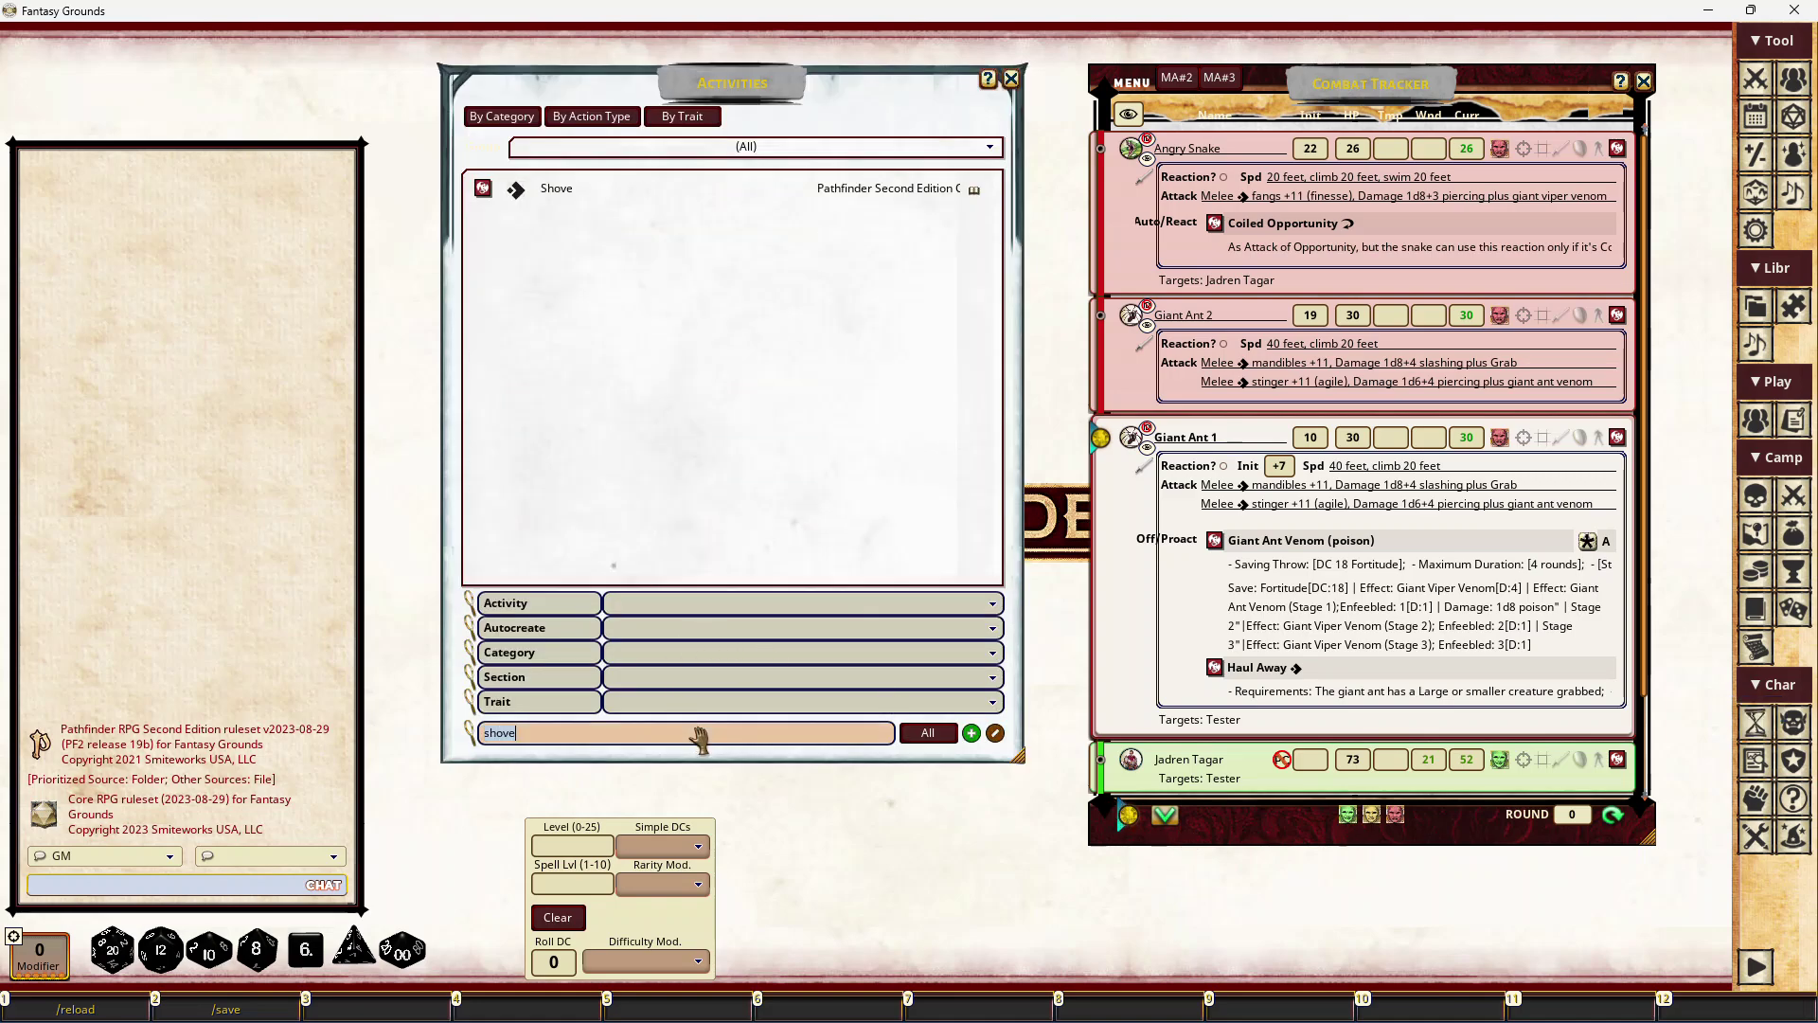
click(483, 187)
scroll(720, 478, down, 6)
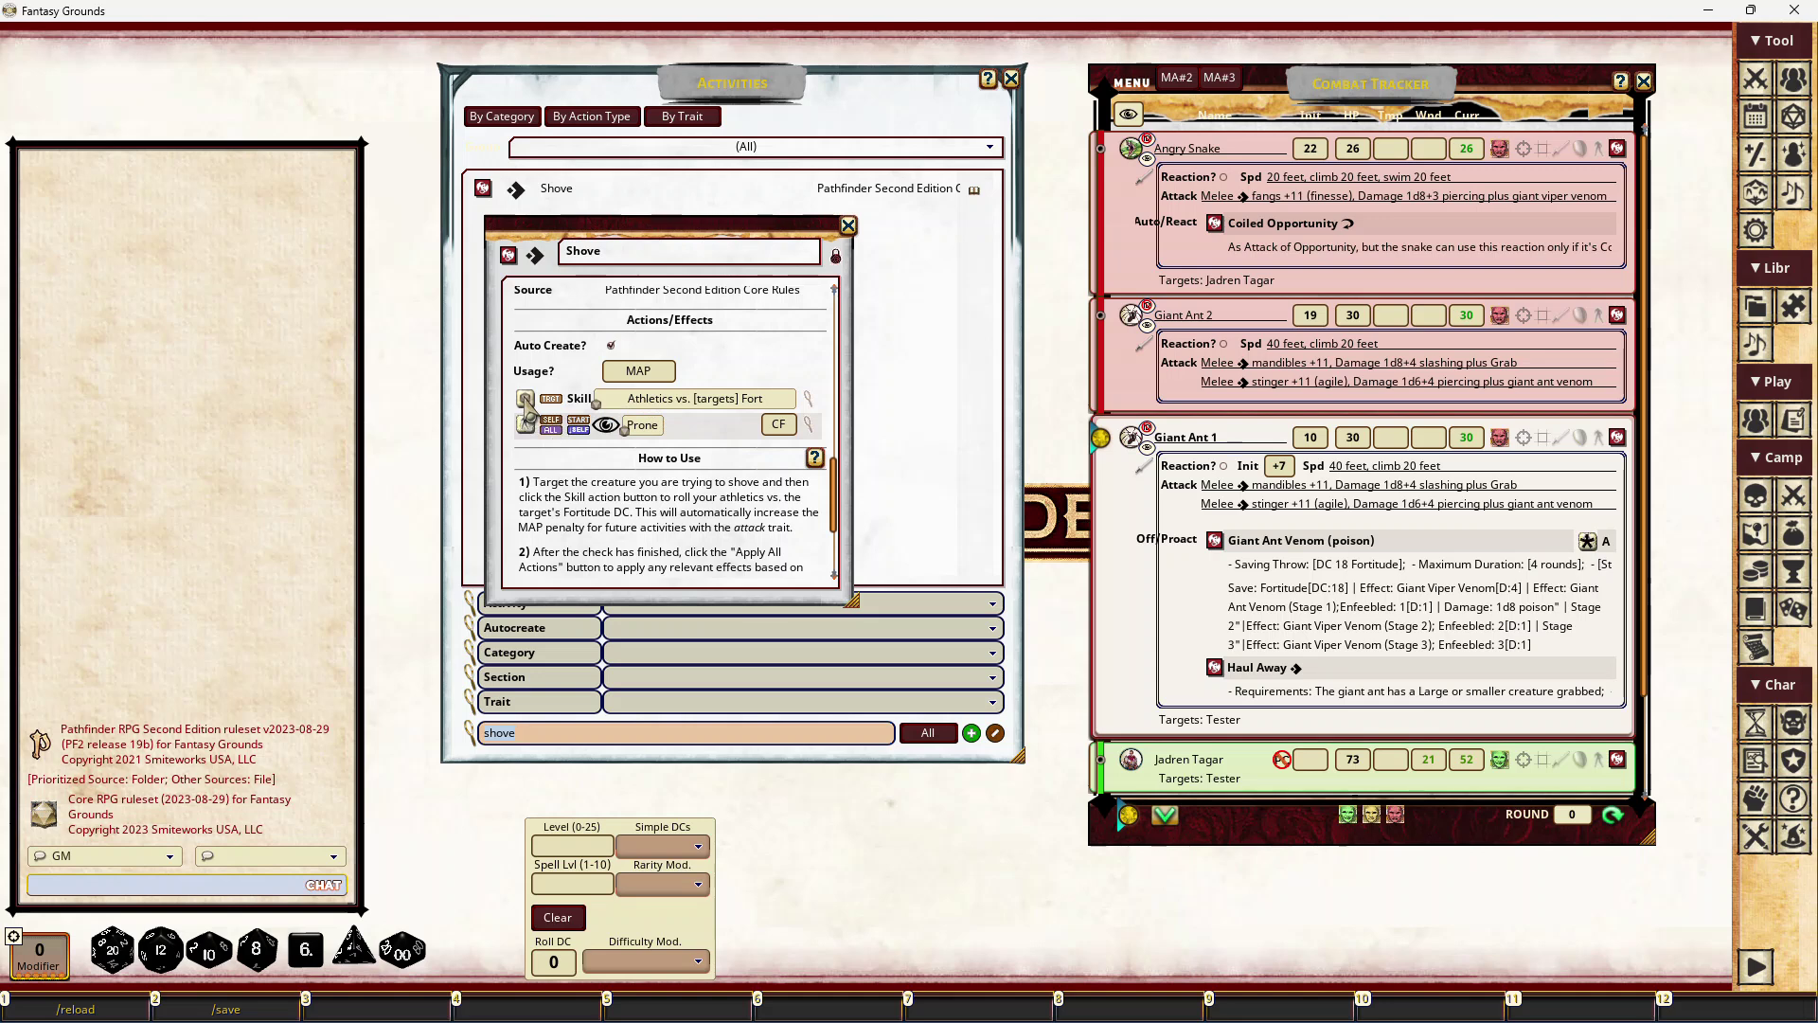
drag(718, 227, 490, 272)
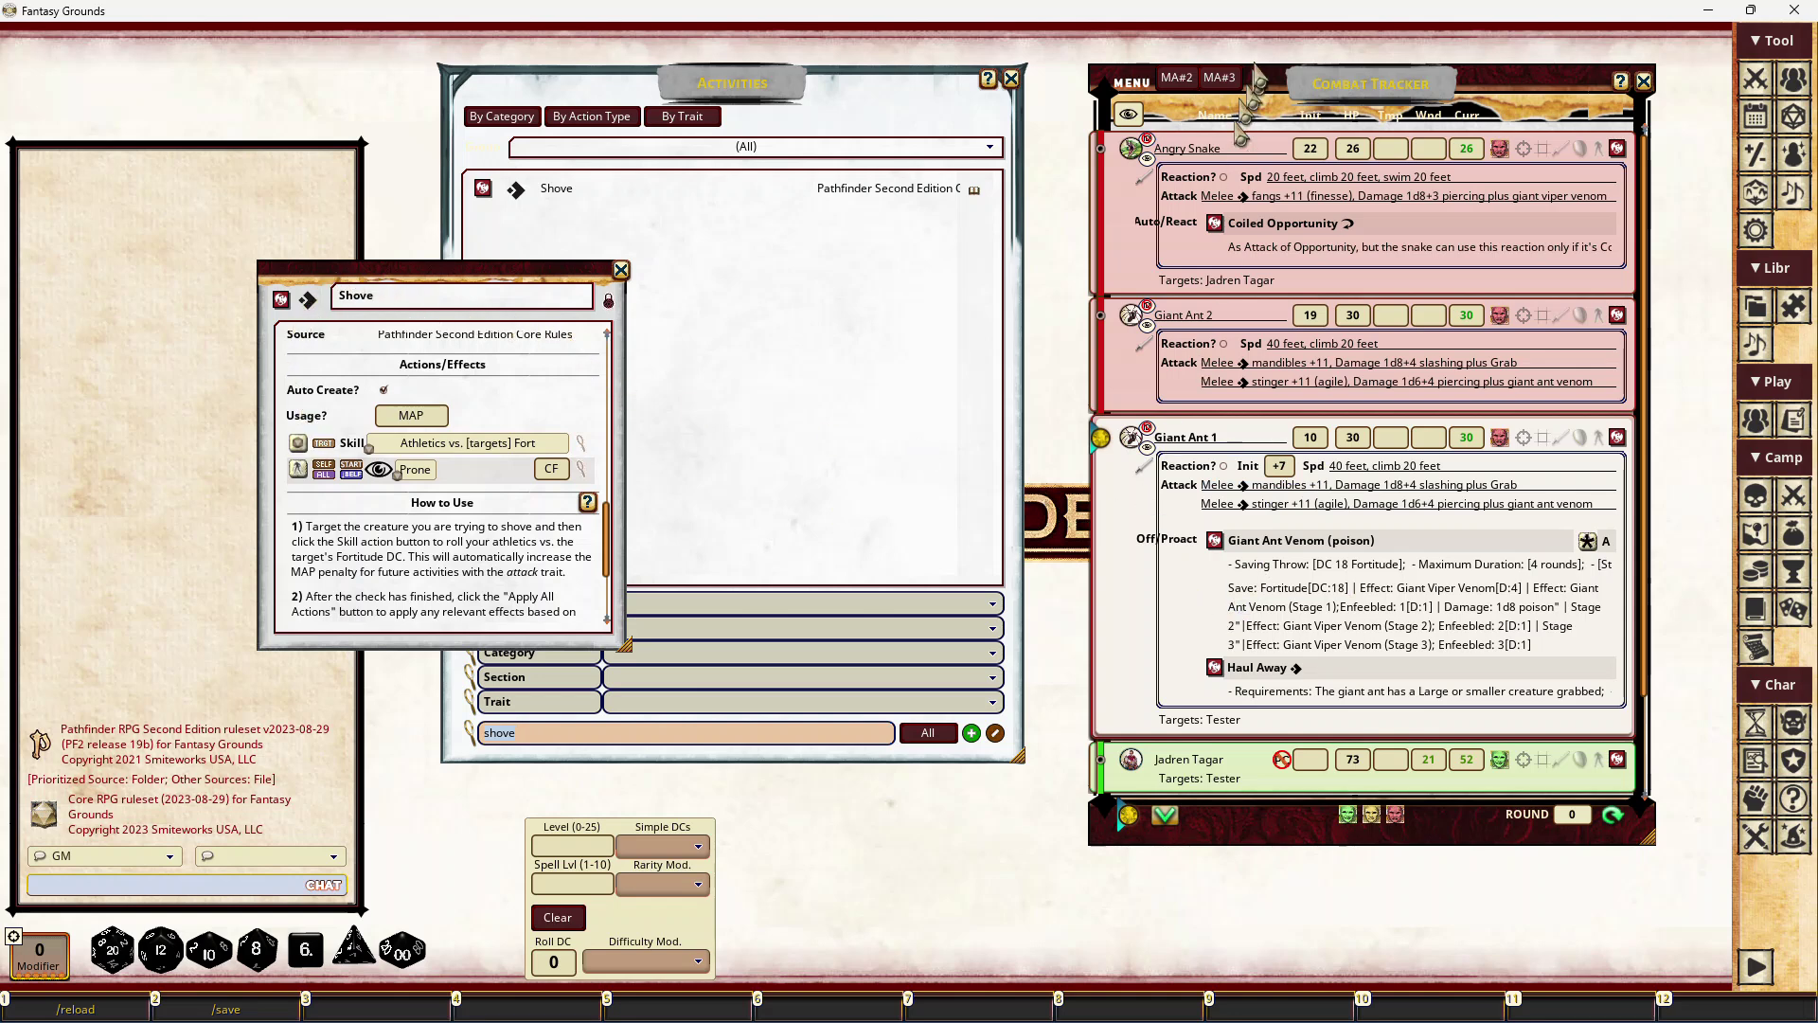
Cycle the turn back to Giant Ant 1 and roll its Shove Athletics check, succeeding with 12
click(1110, 322)
click(1114, 642)
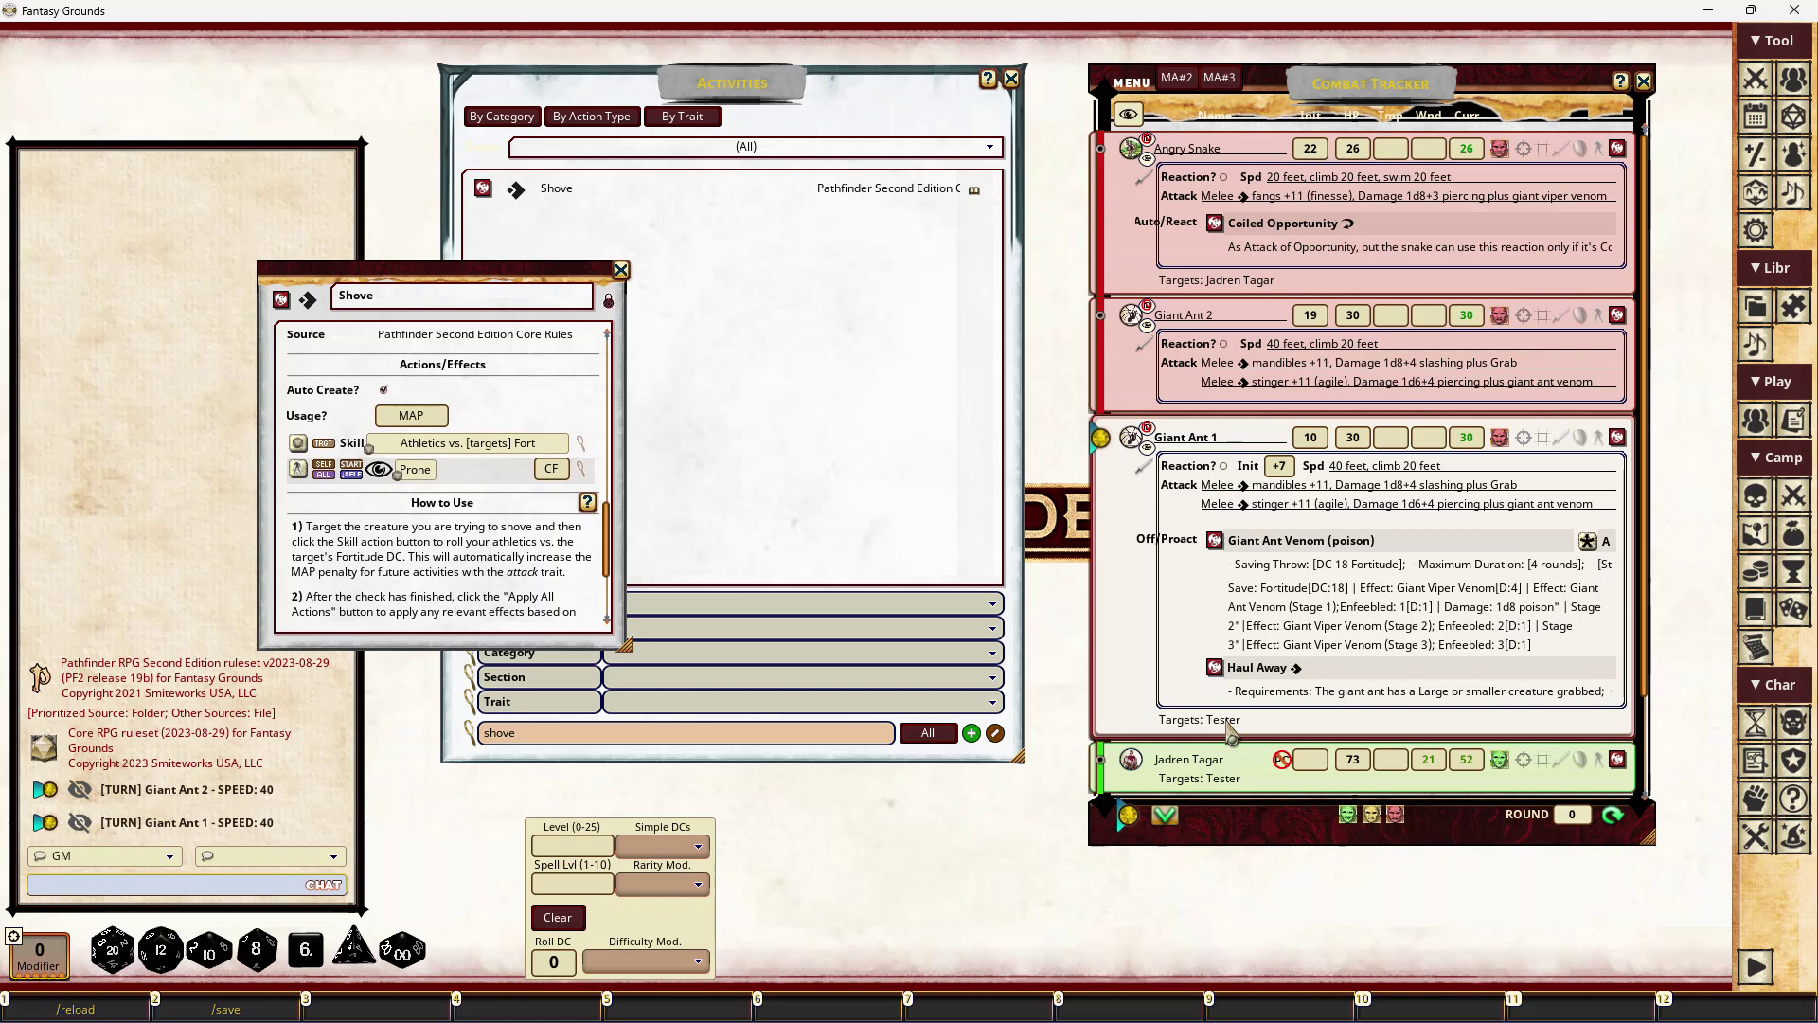
click(297, 442)
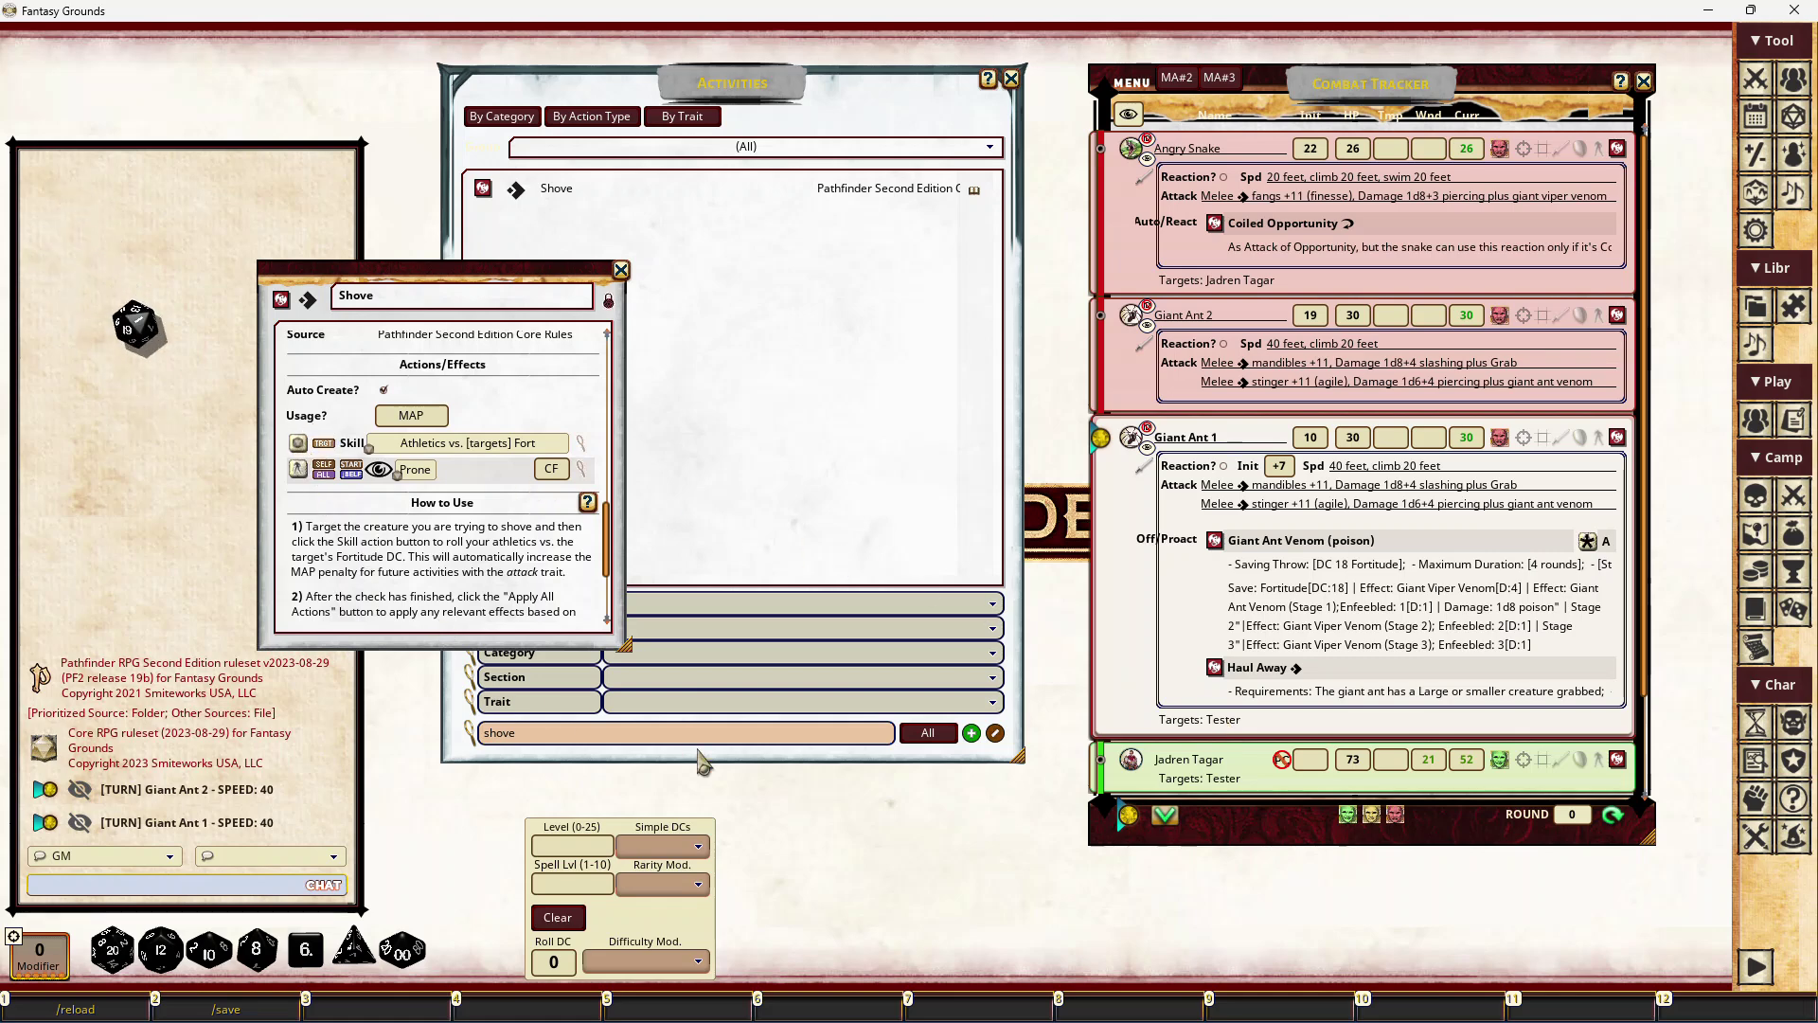
Review Tester's character sheet, then apply the Shove's Prone effect
drag(557, 263, 1000, 141)
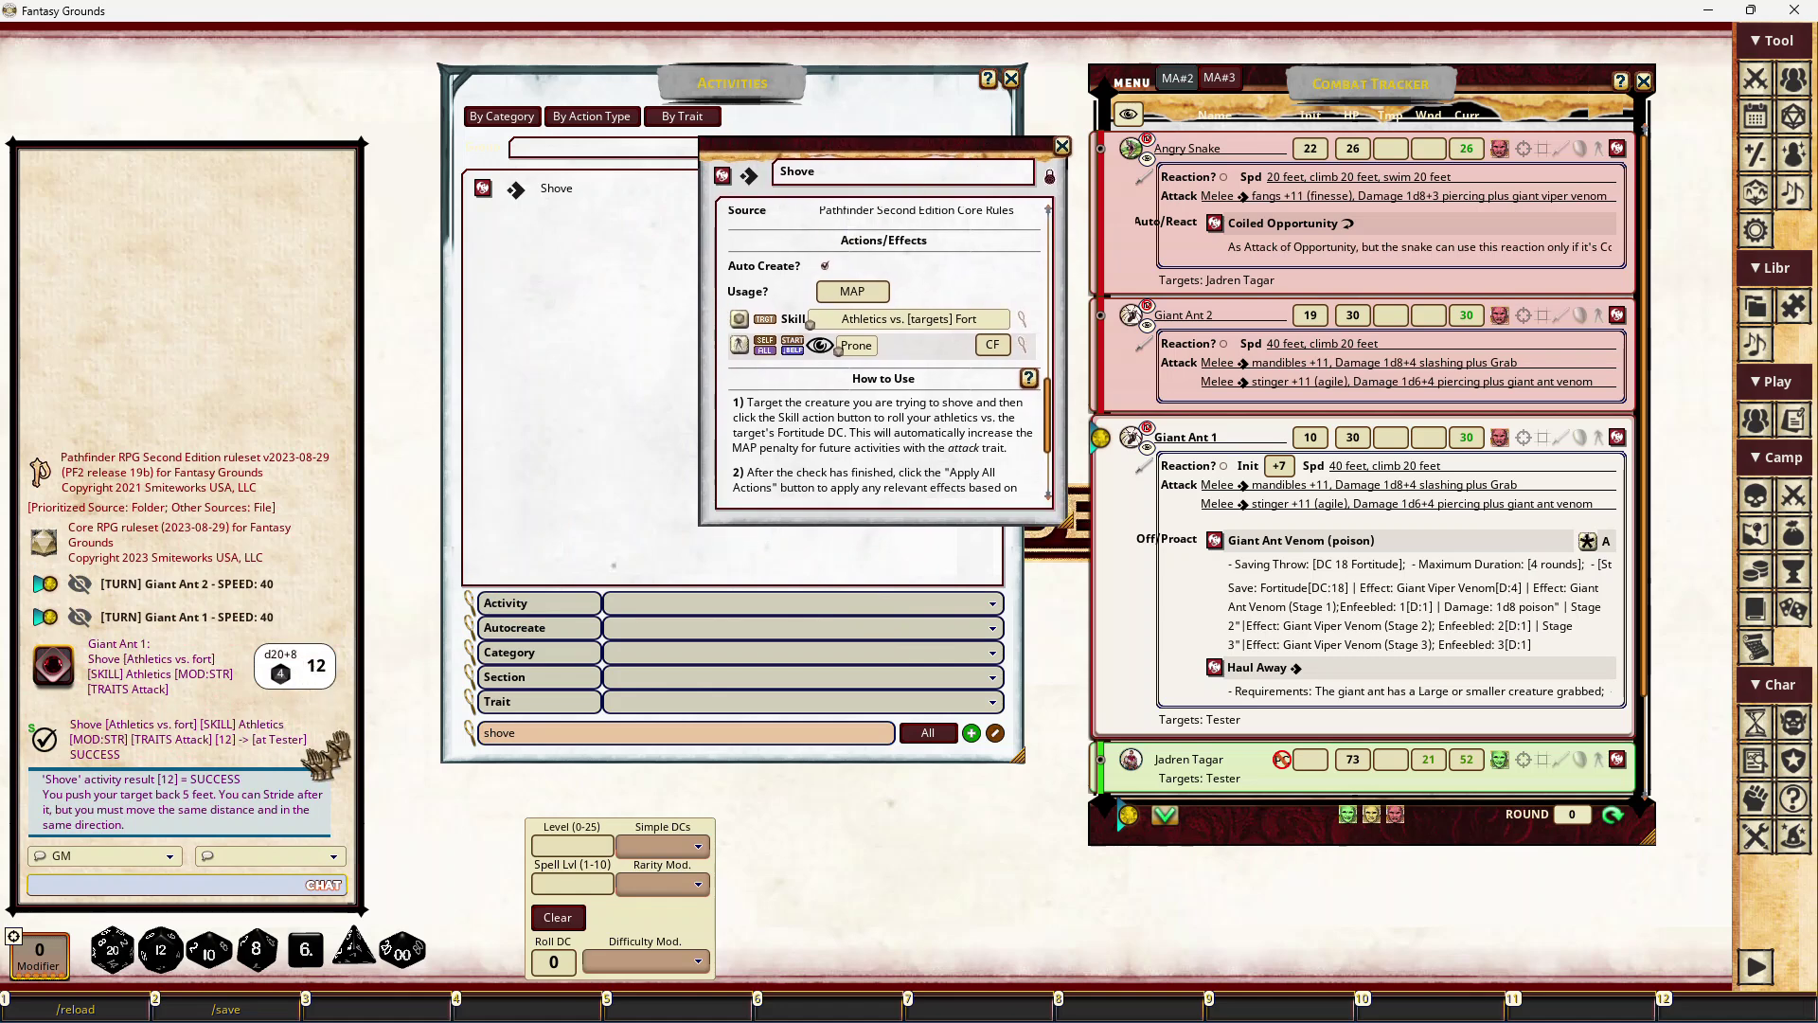
scroll(1550, 671, down, 2)
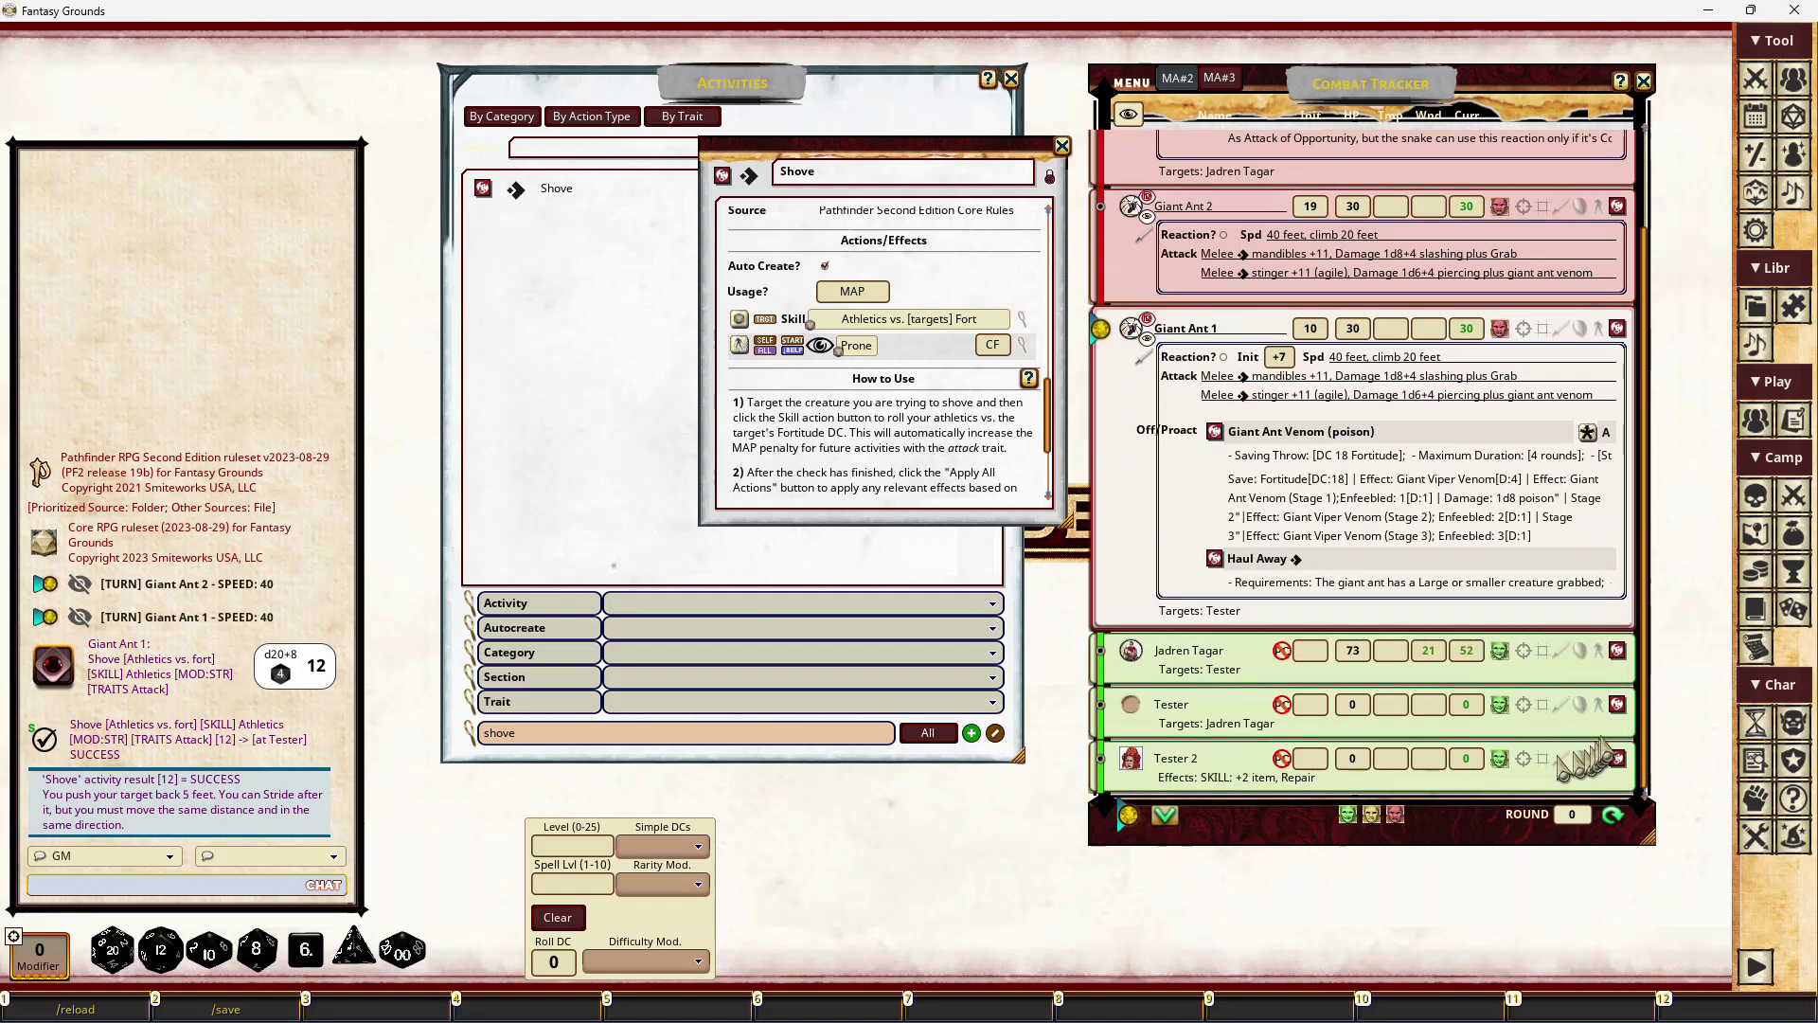
click(1617, 705)
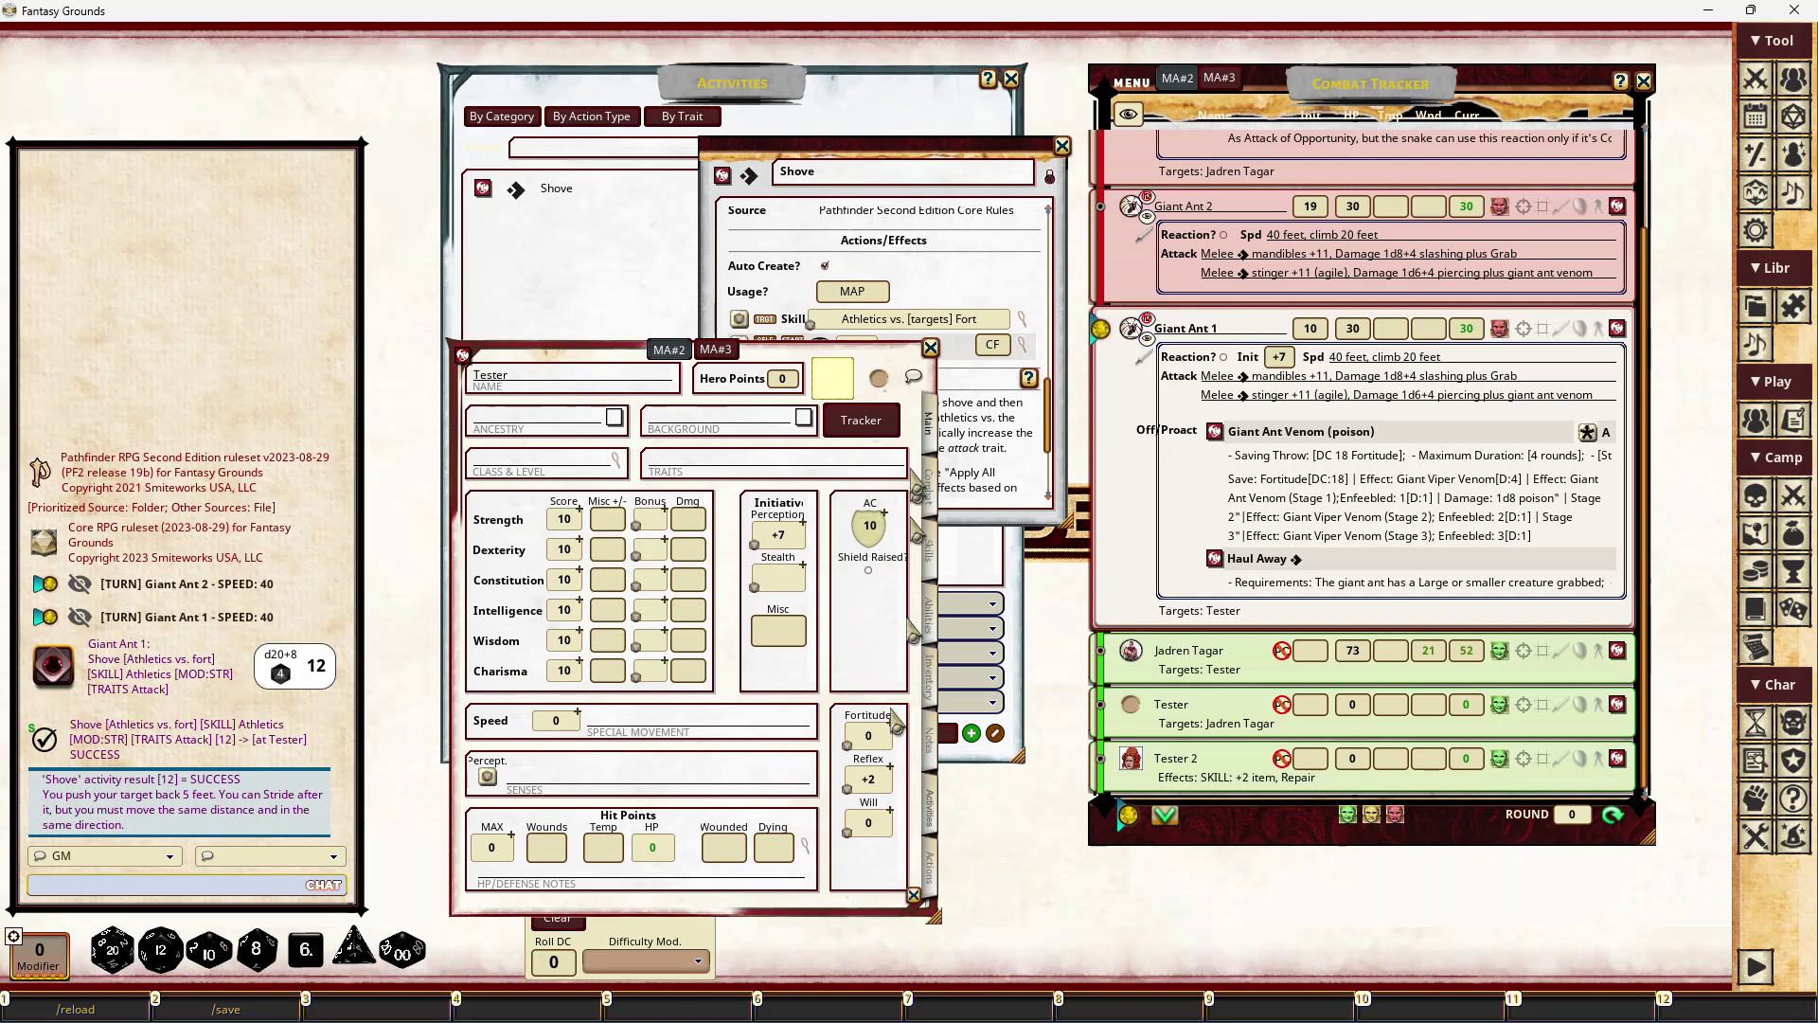
click(931, 348)
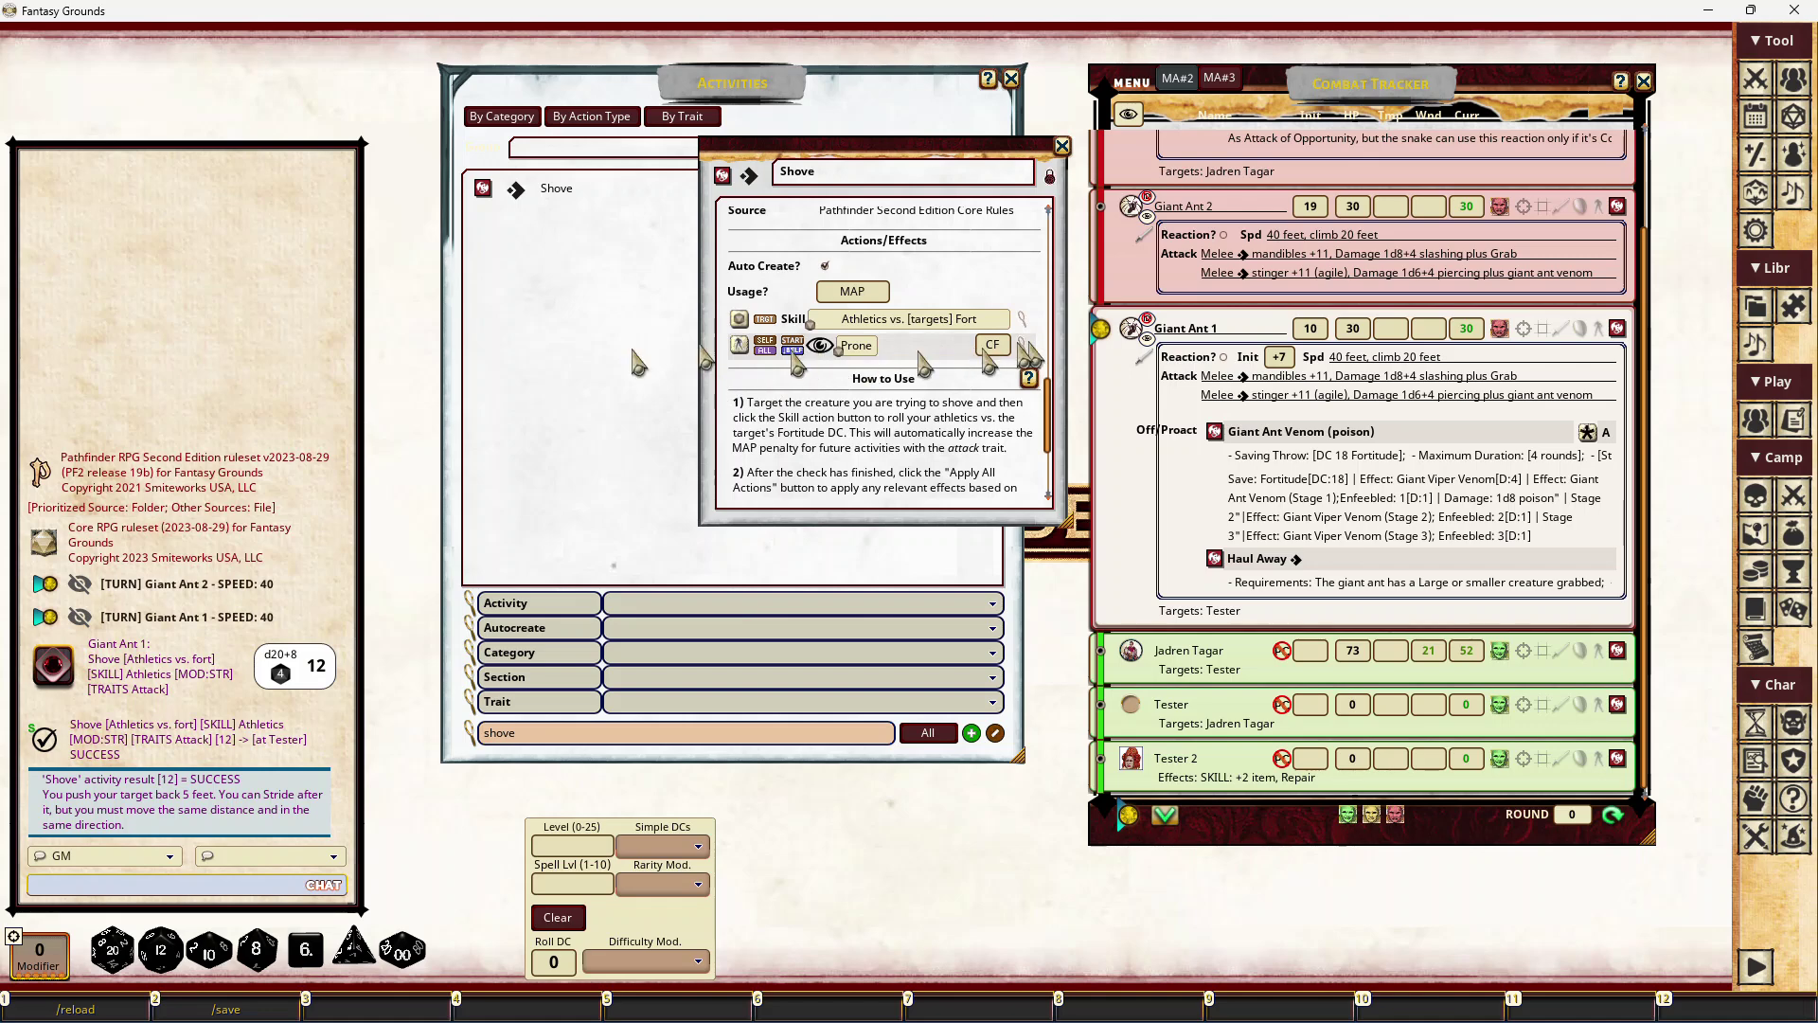
click(740, 347)
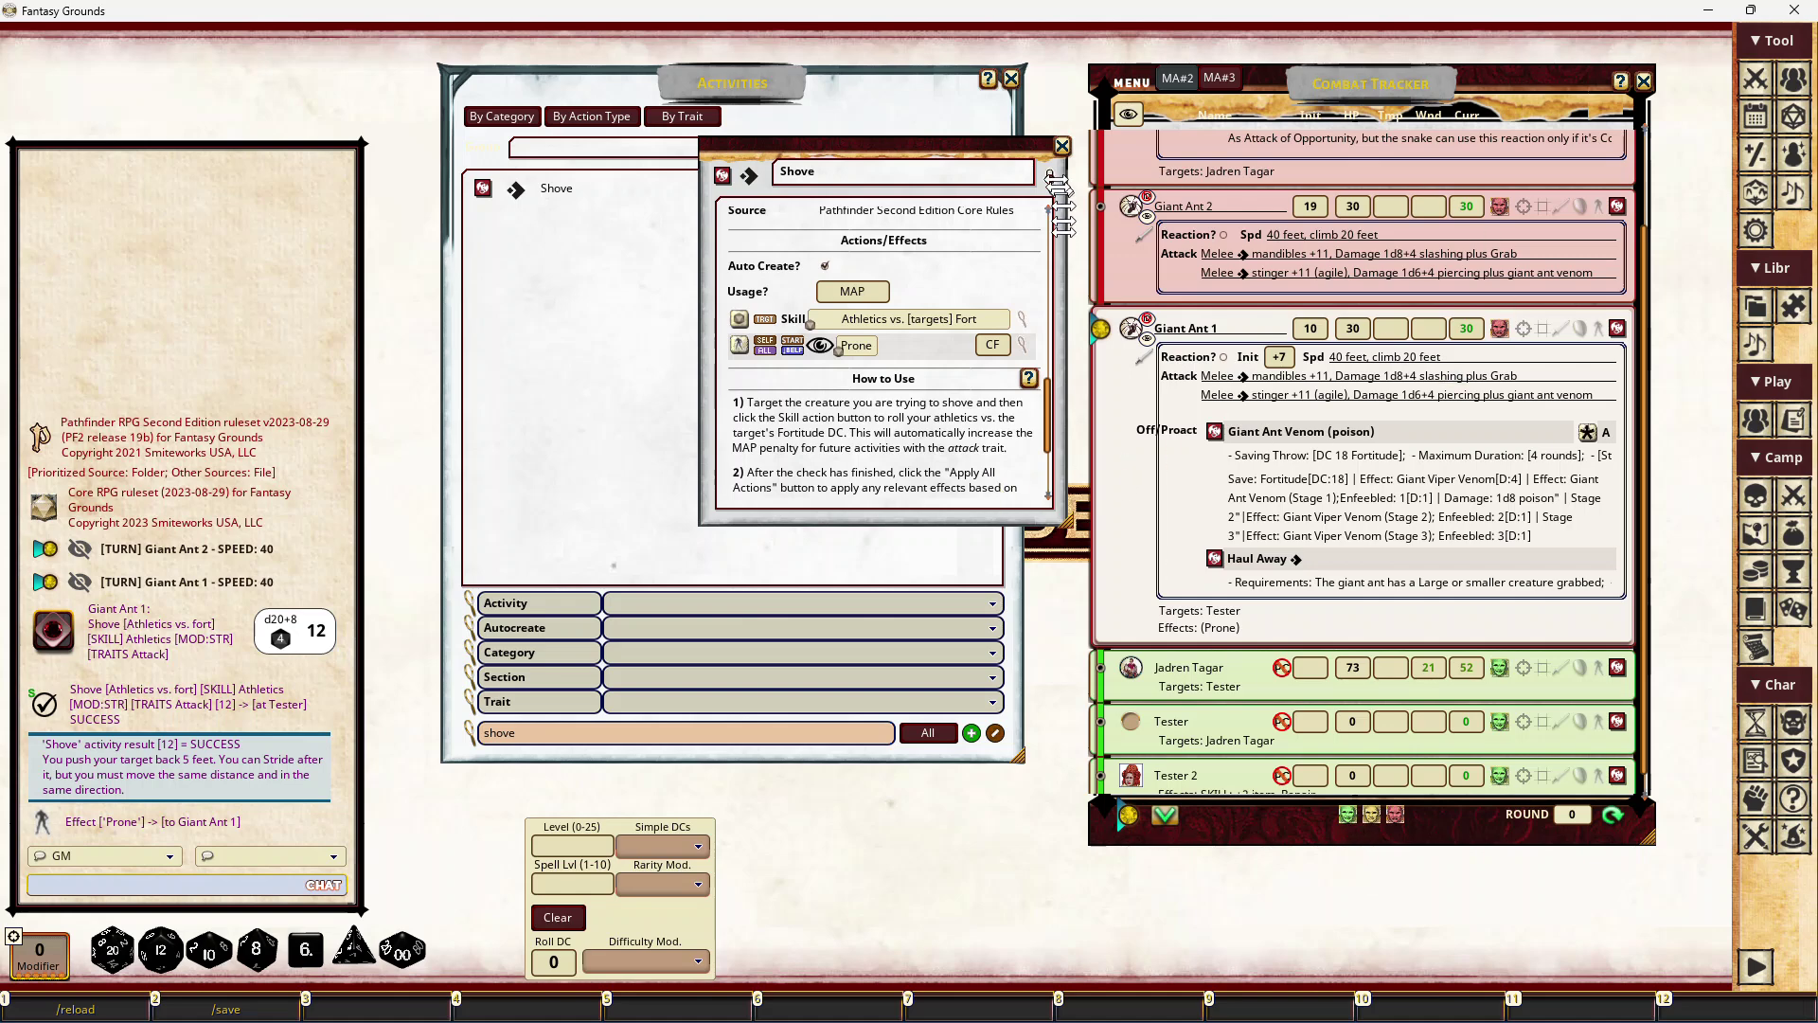
Close the Shove details, open Giant Ant 1's NPC record and arrange it beside the Activities list
click(1062, 144)
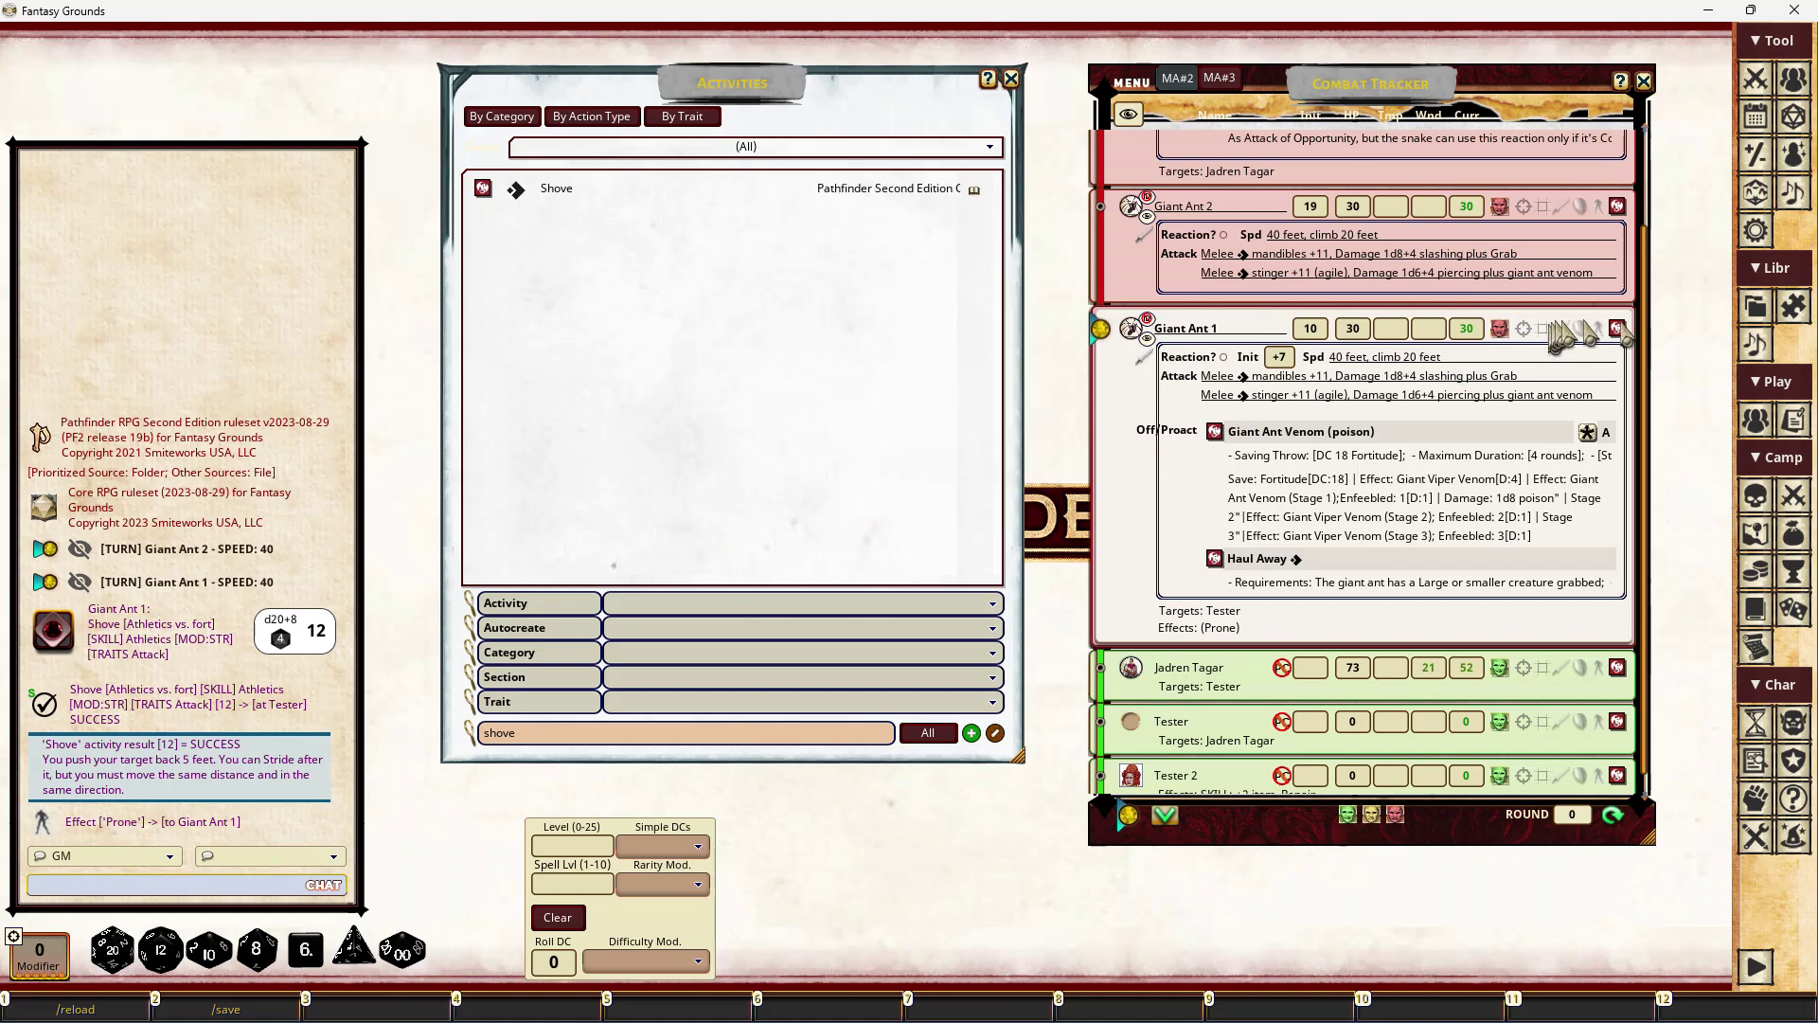
click(1617, 327)
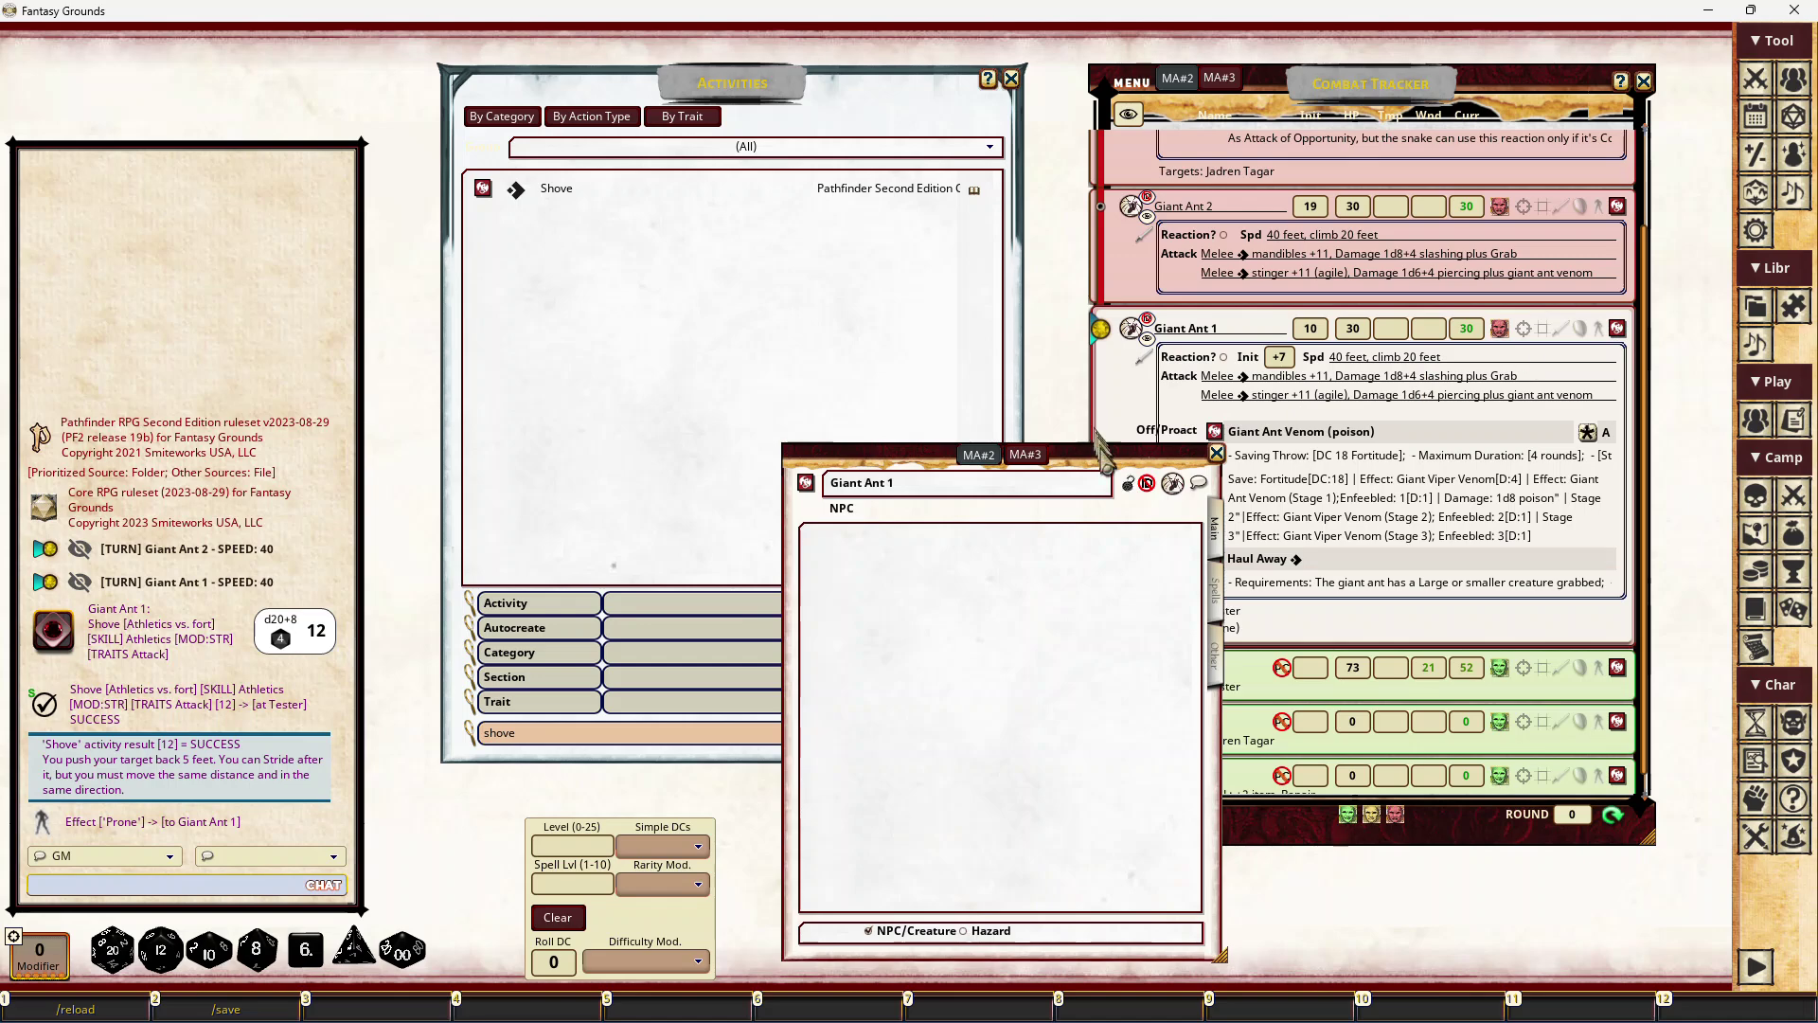
drag(888, 288, 788, 213)
drag(833, 57, 849, 128)
drag(1133, 462, 972, 459)
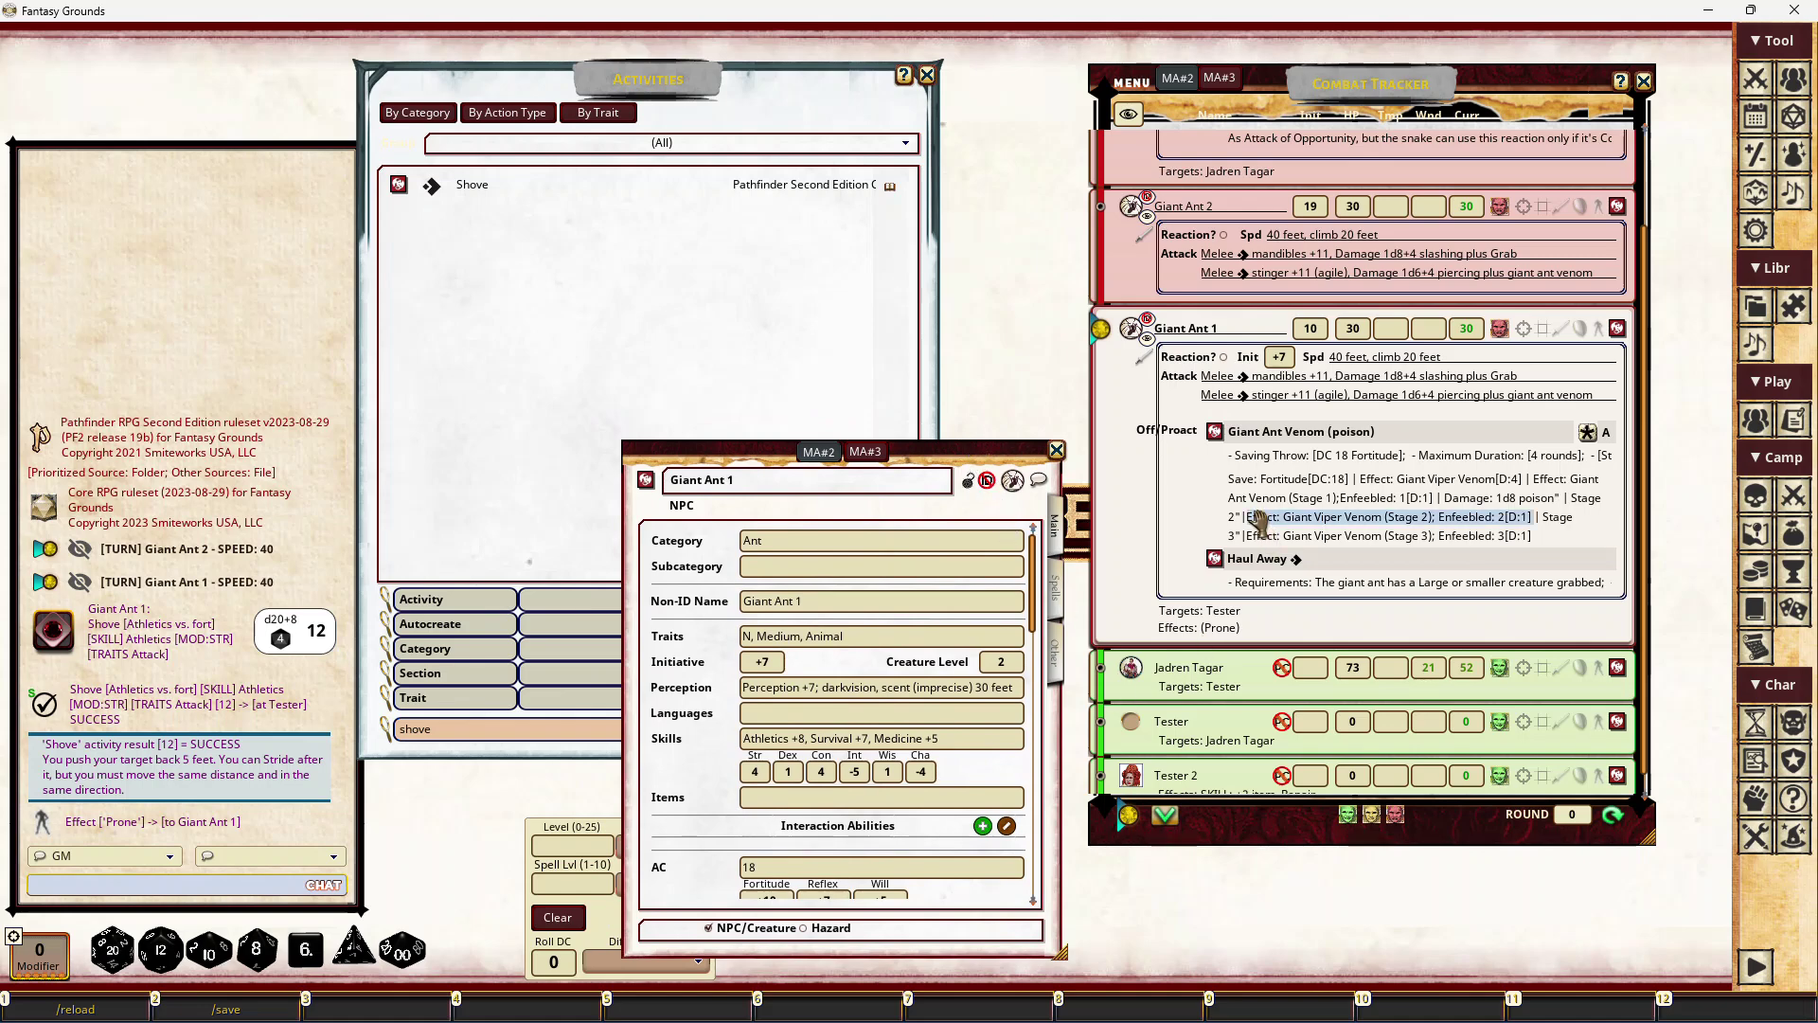
Show Giant Ant 1's description notes and start a new line after the Tumble Through link
click(1744, 727)
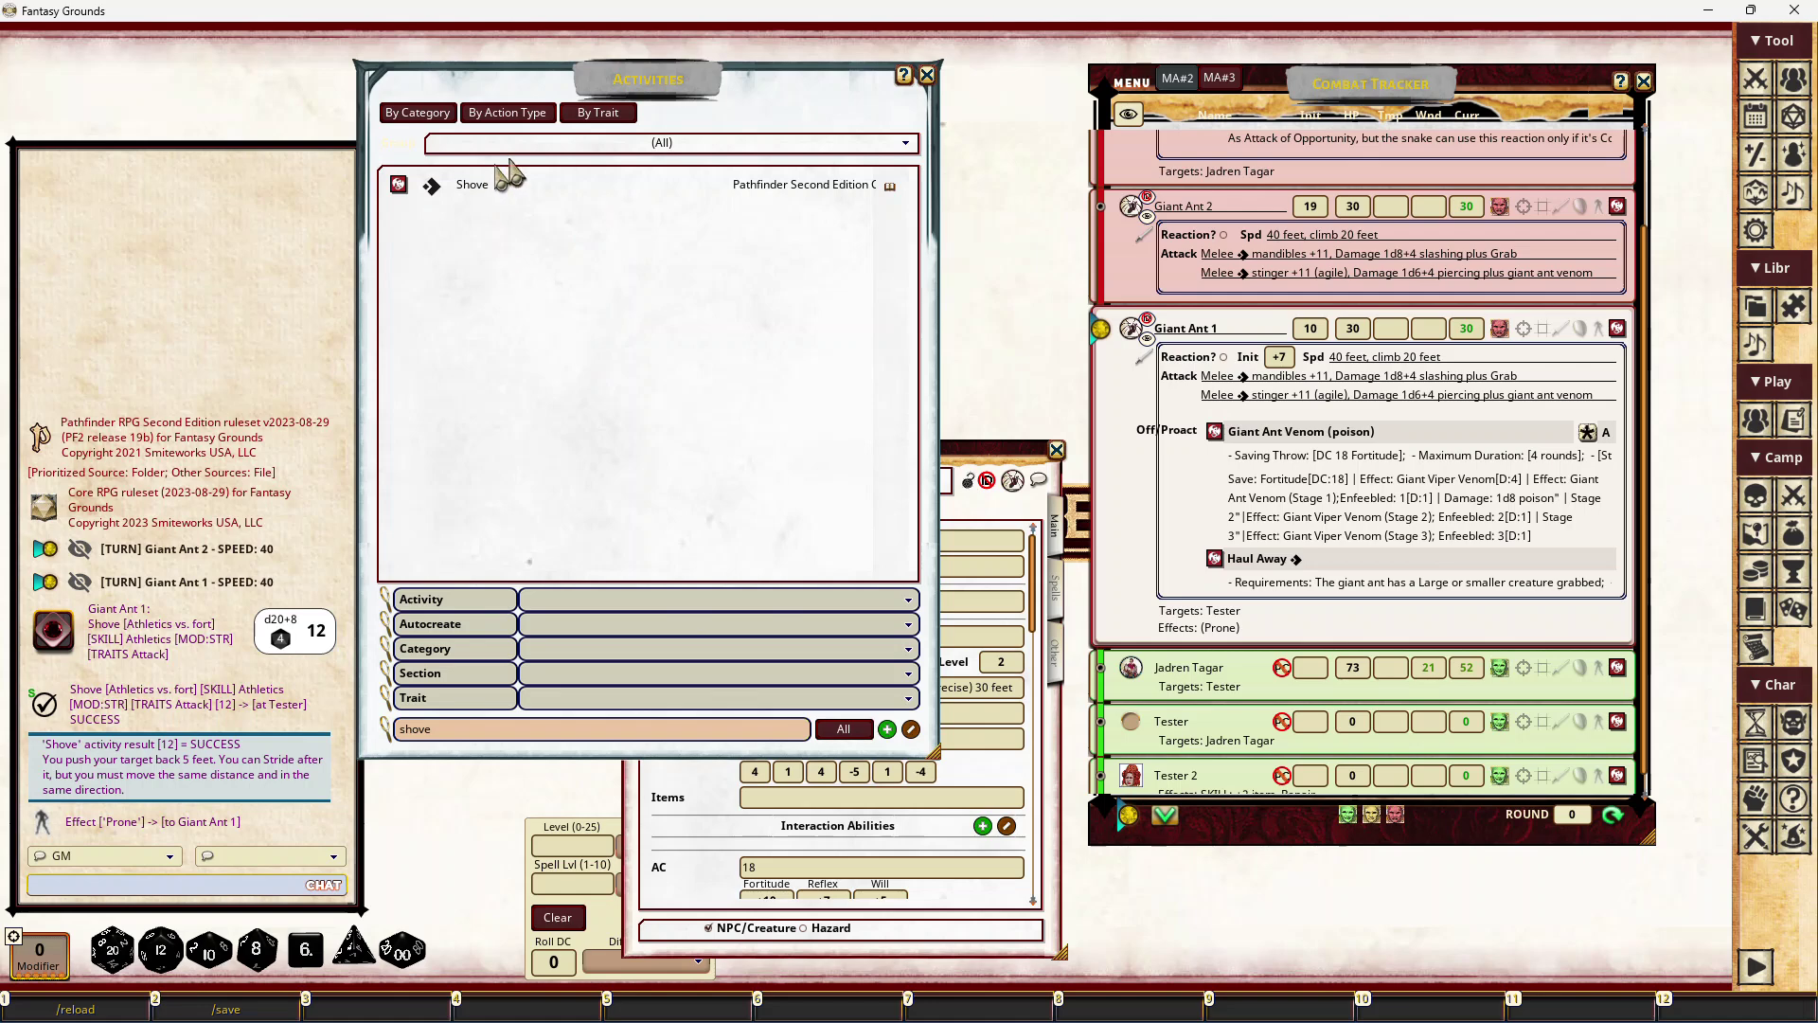
click(1009, 532)
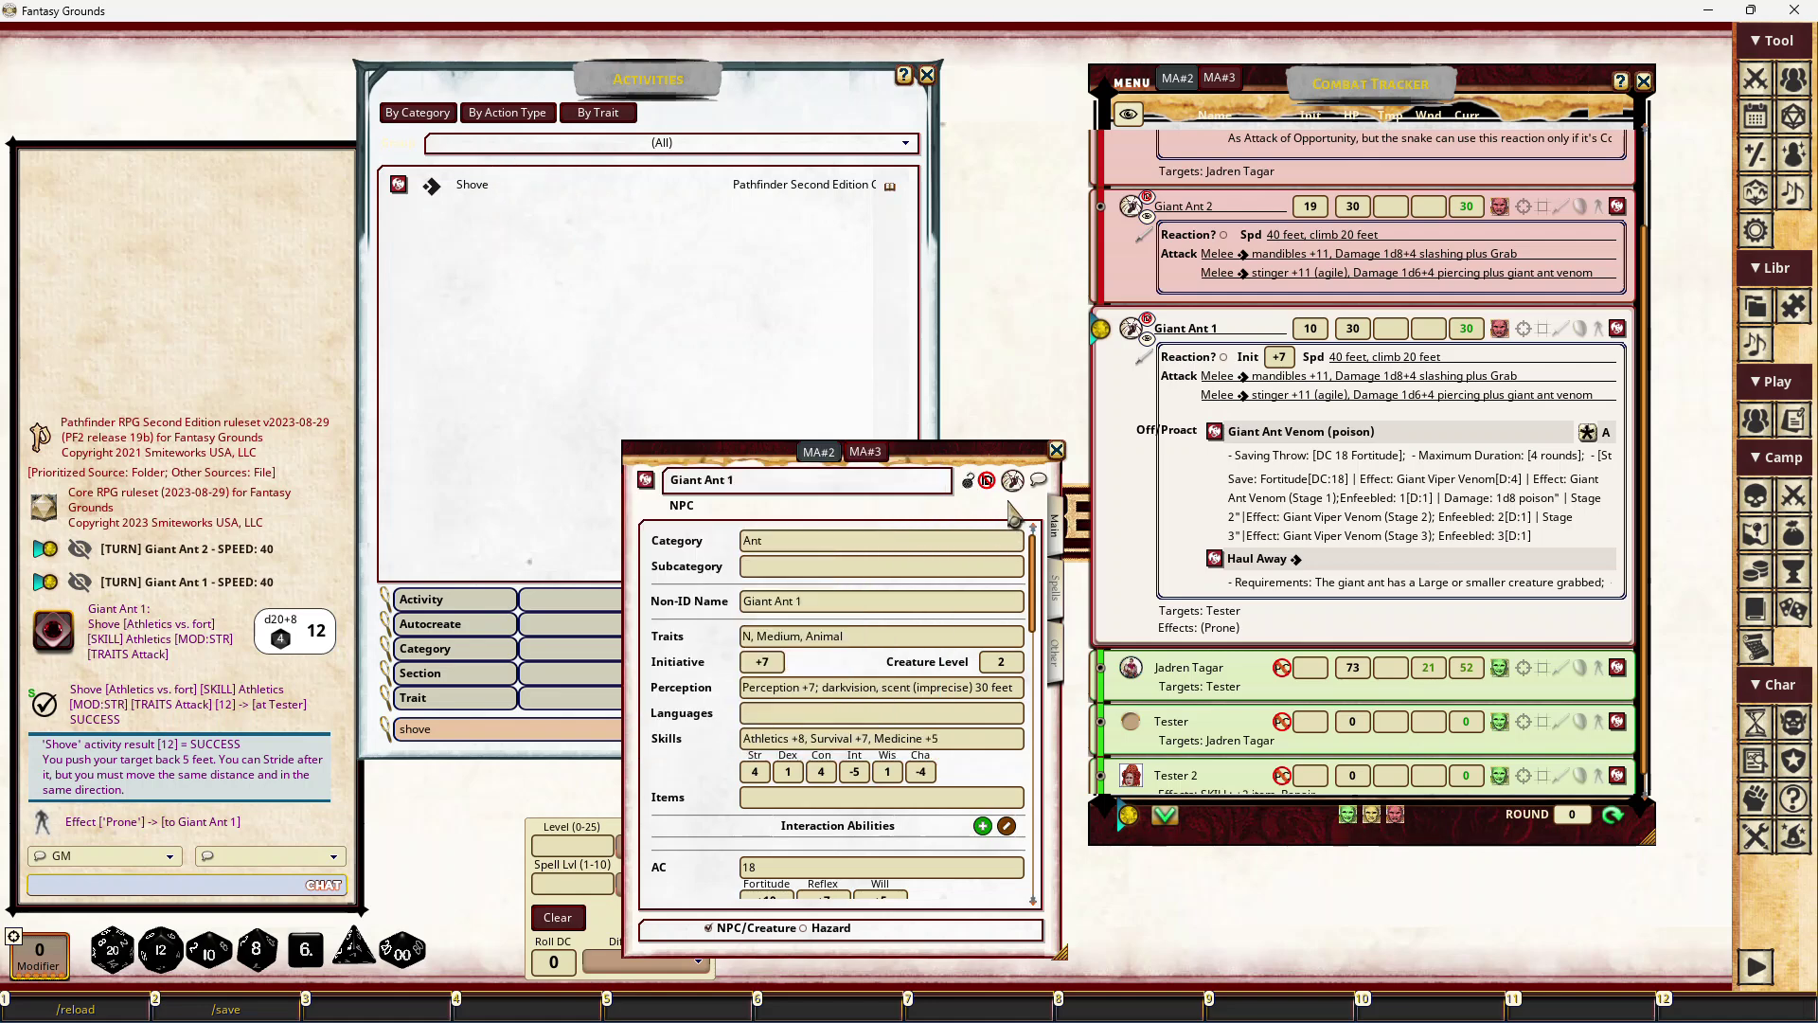
click(1057, 653)
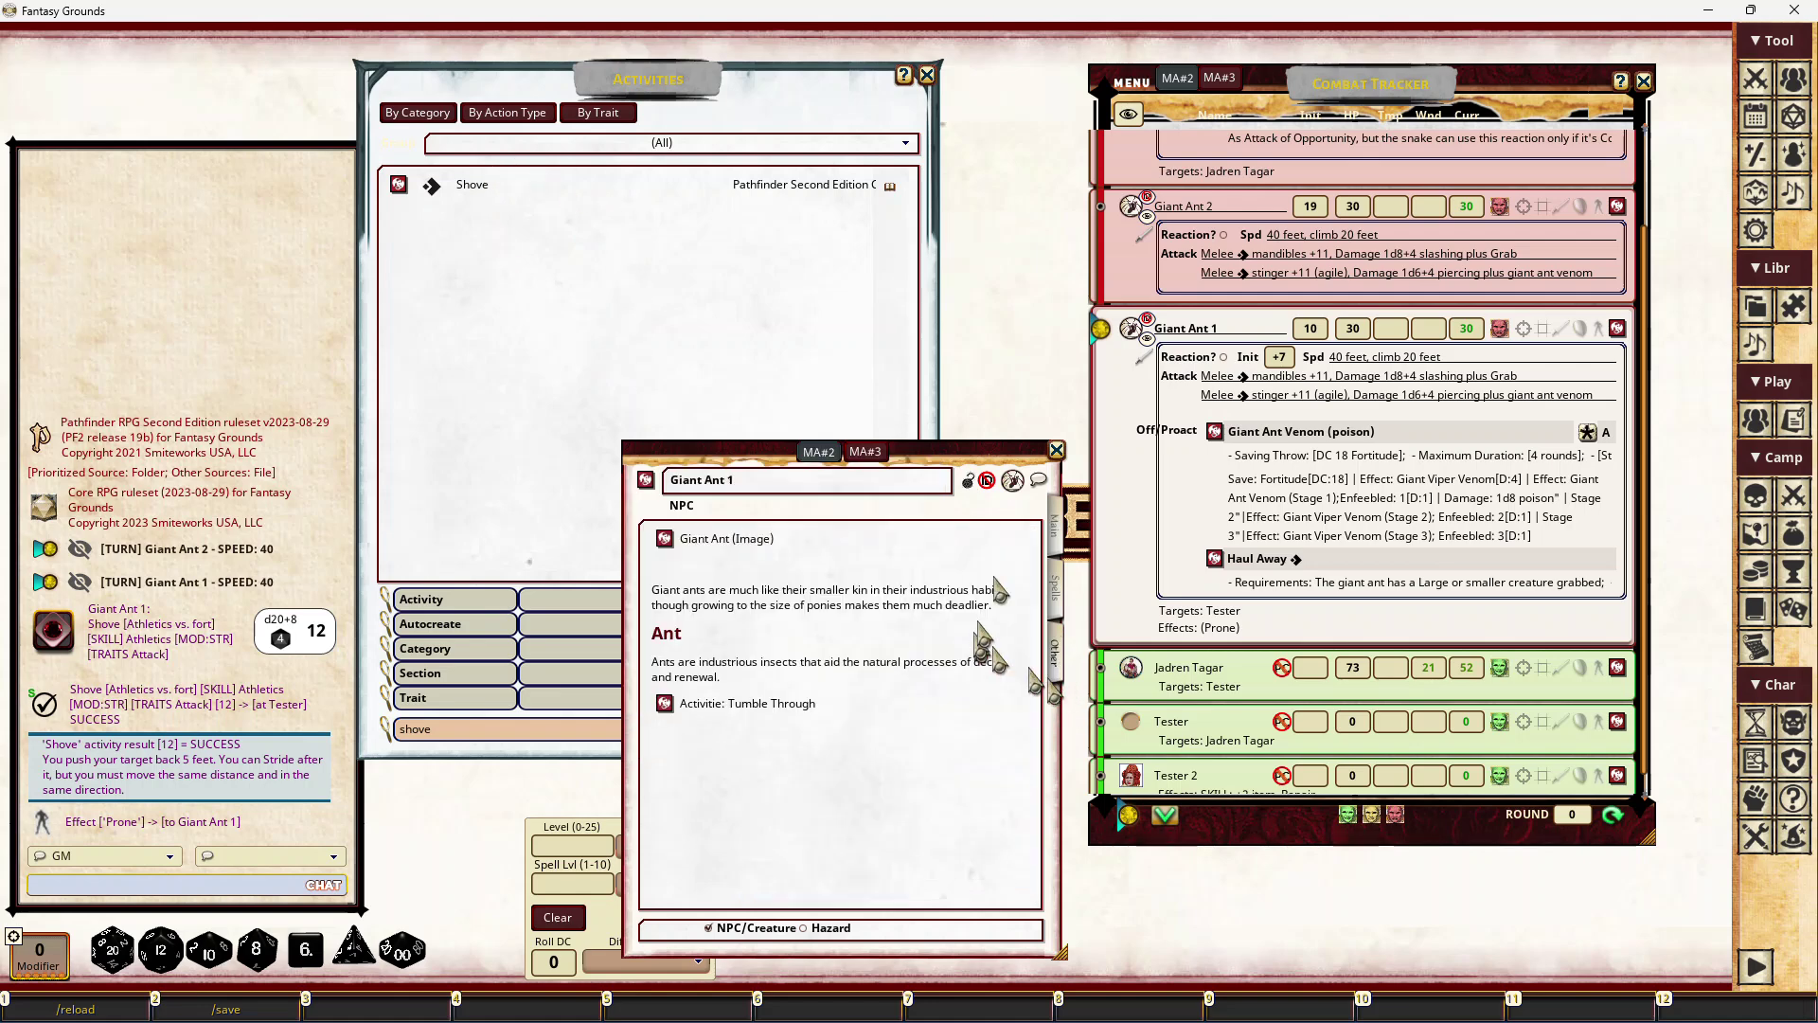
click(857, 721)
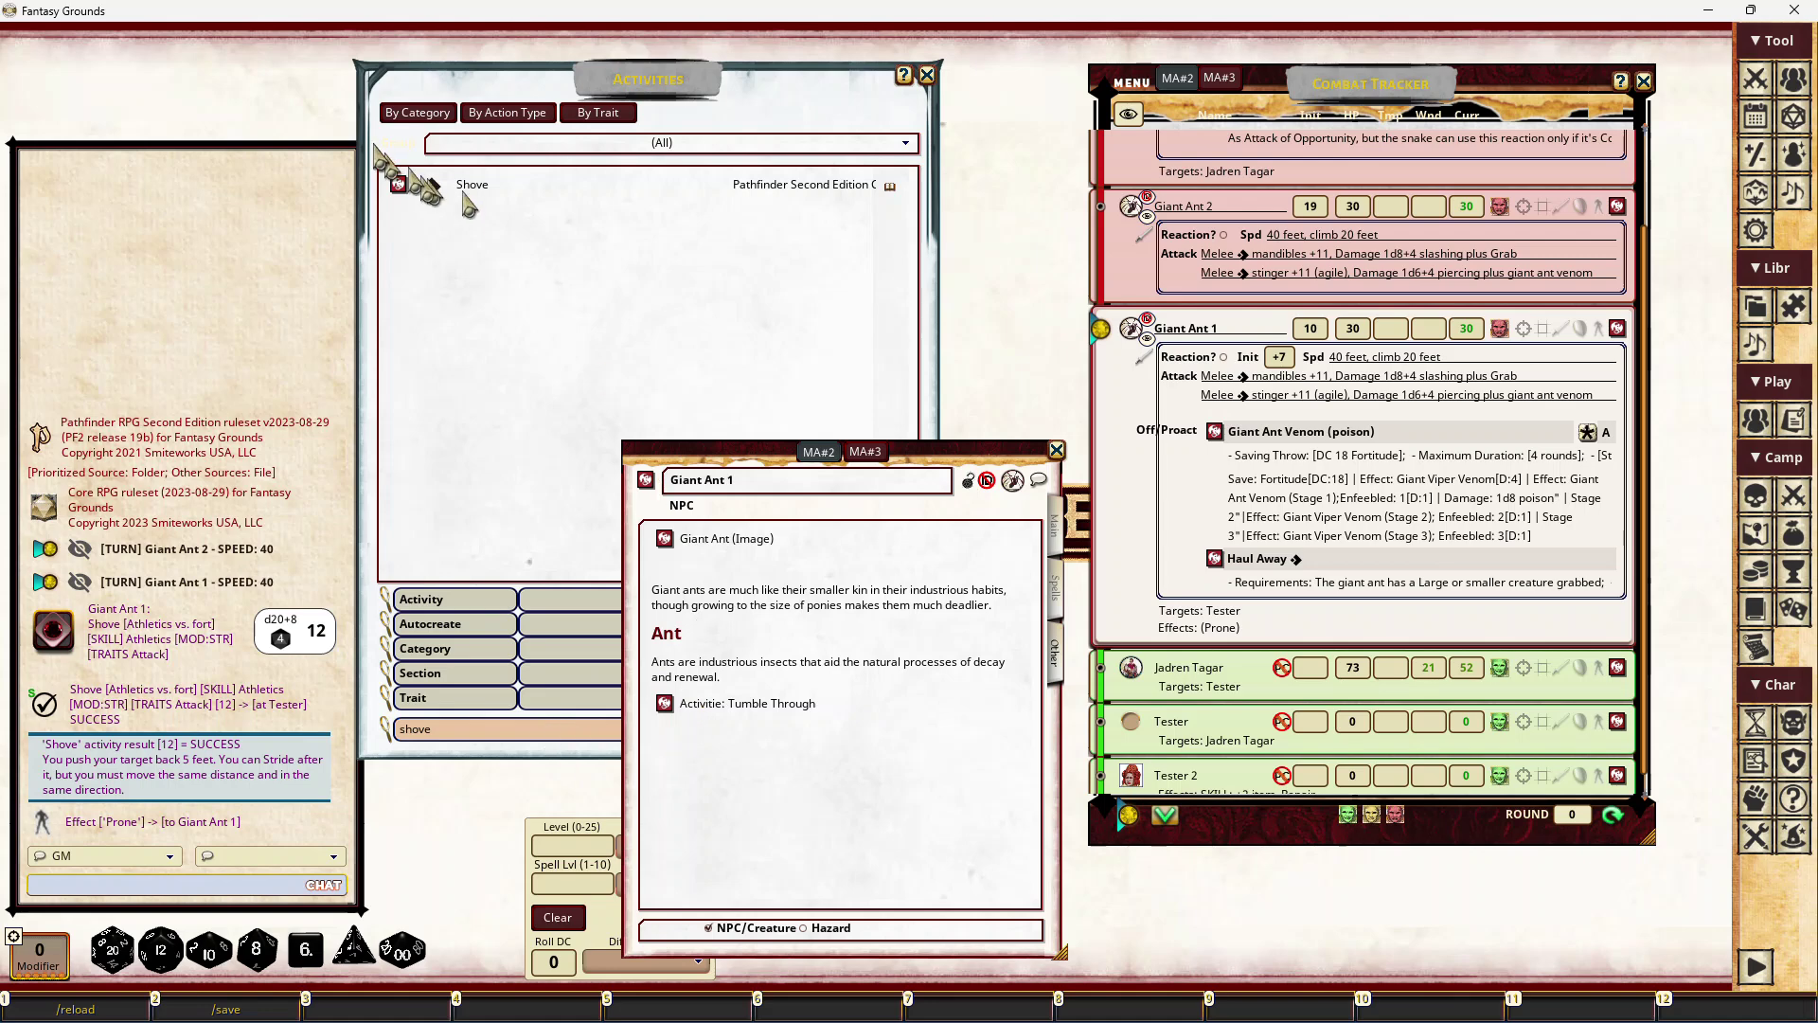
Add a Shove link below Tumble Through, then roll Tumble Through against Tester for a critical failure
drag(397, 183, 748, 823)
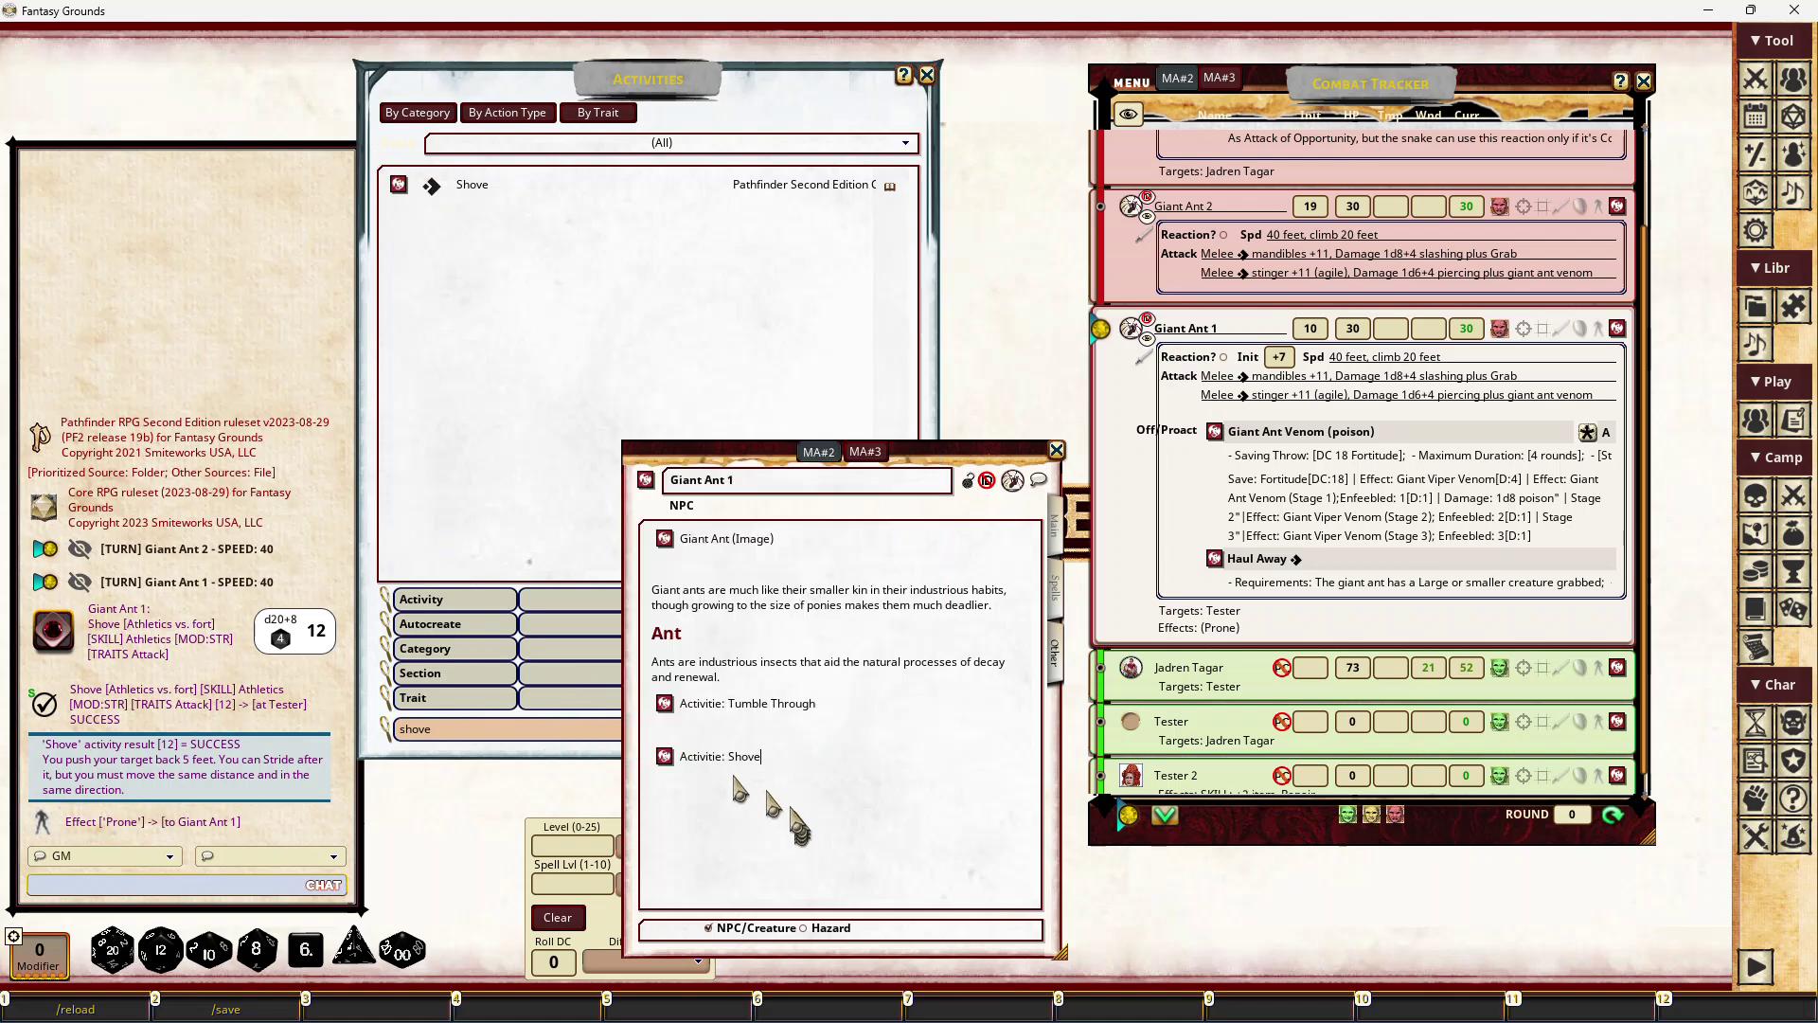
click(669, 705)
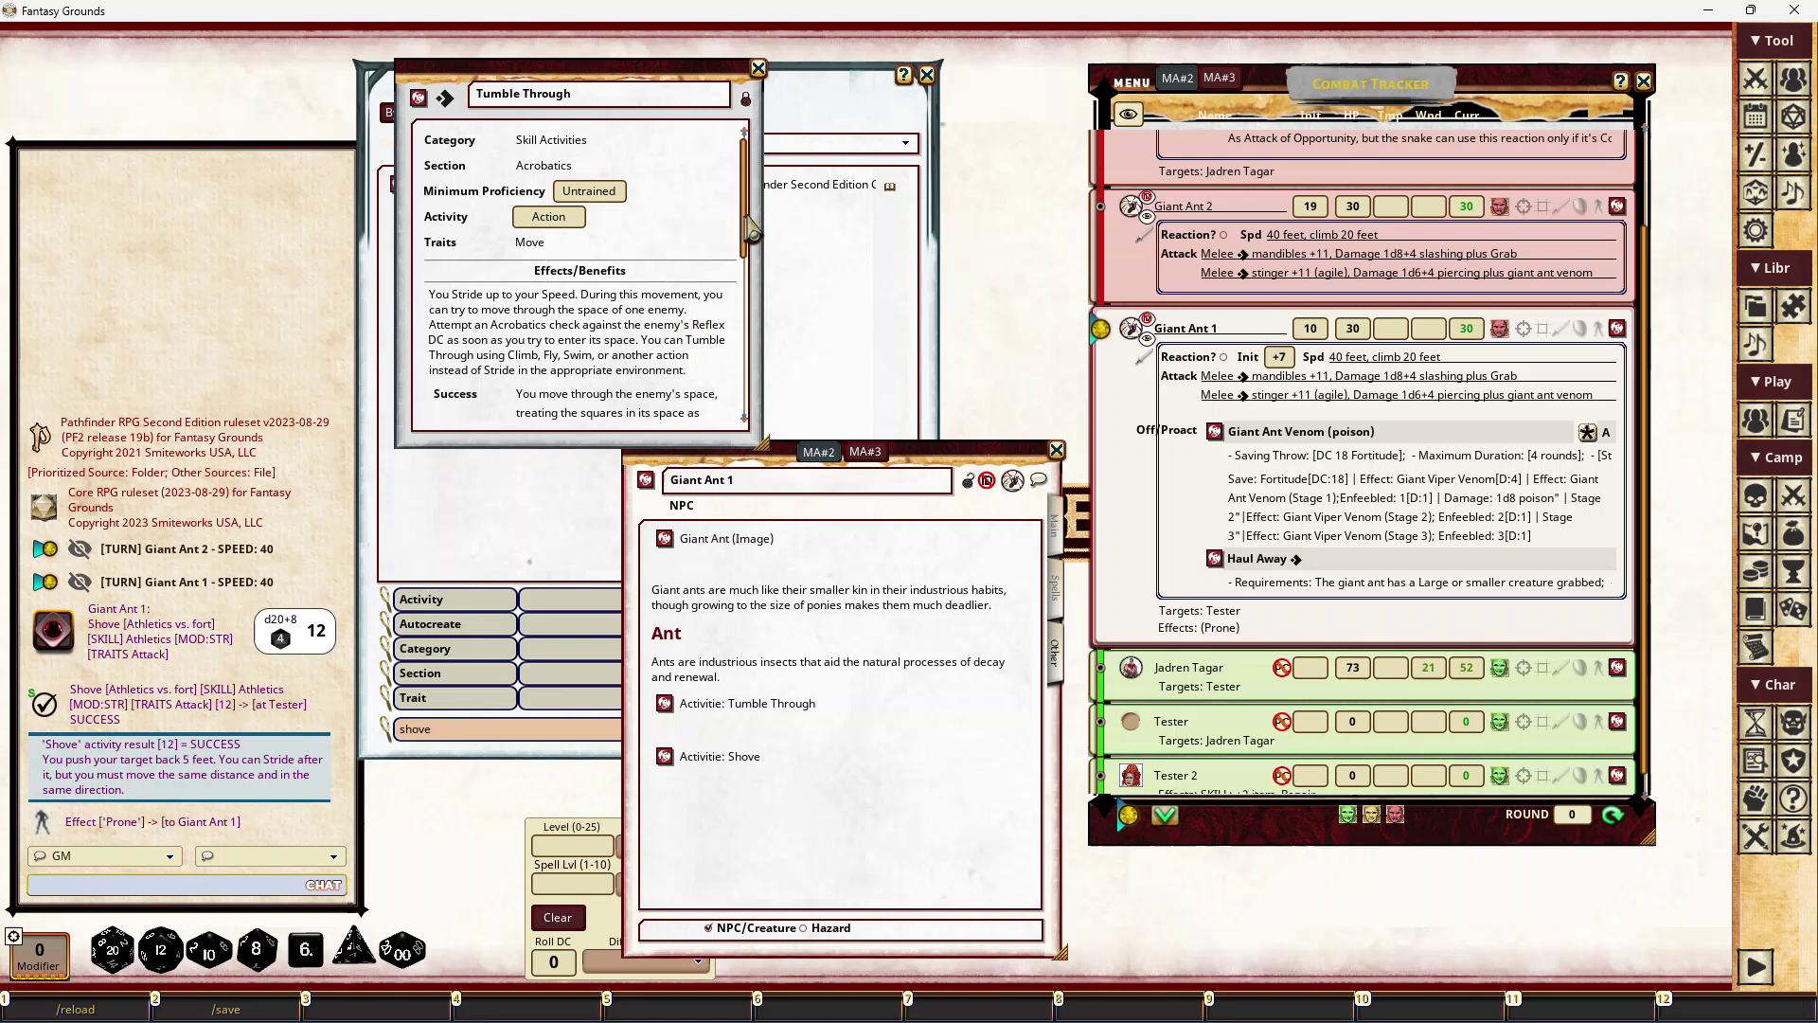
drag(744, 232, 748, 374)
click(473, 355)
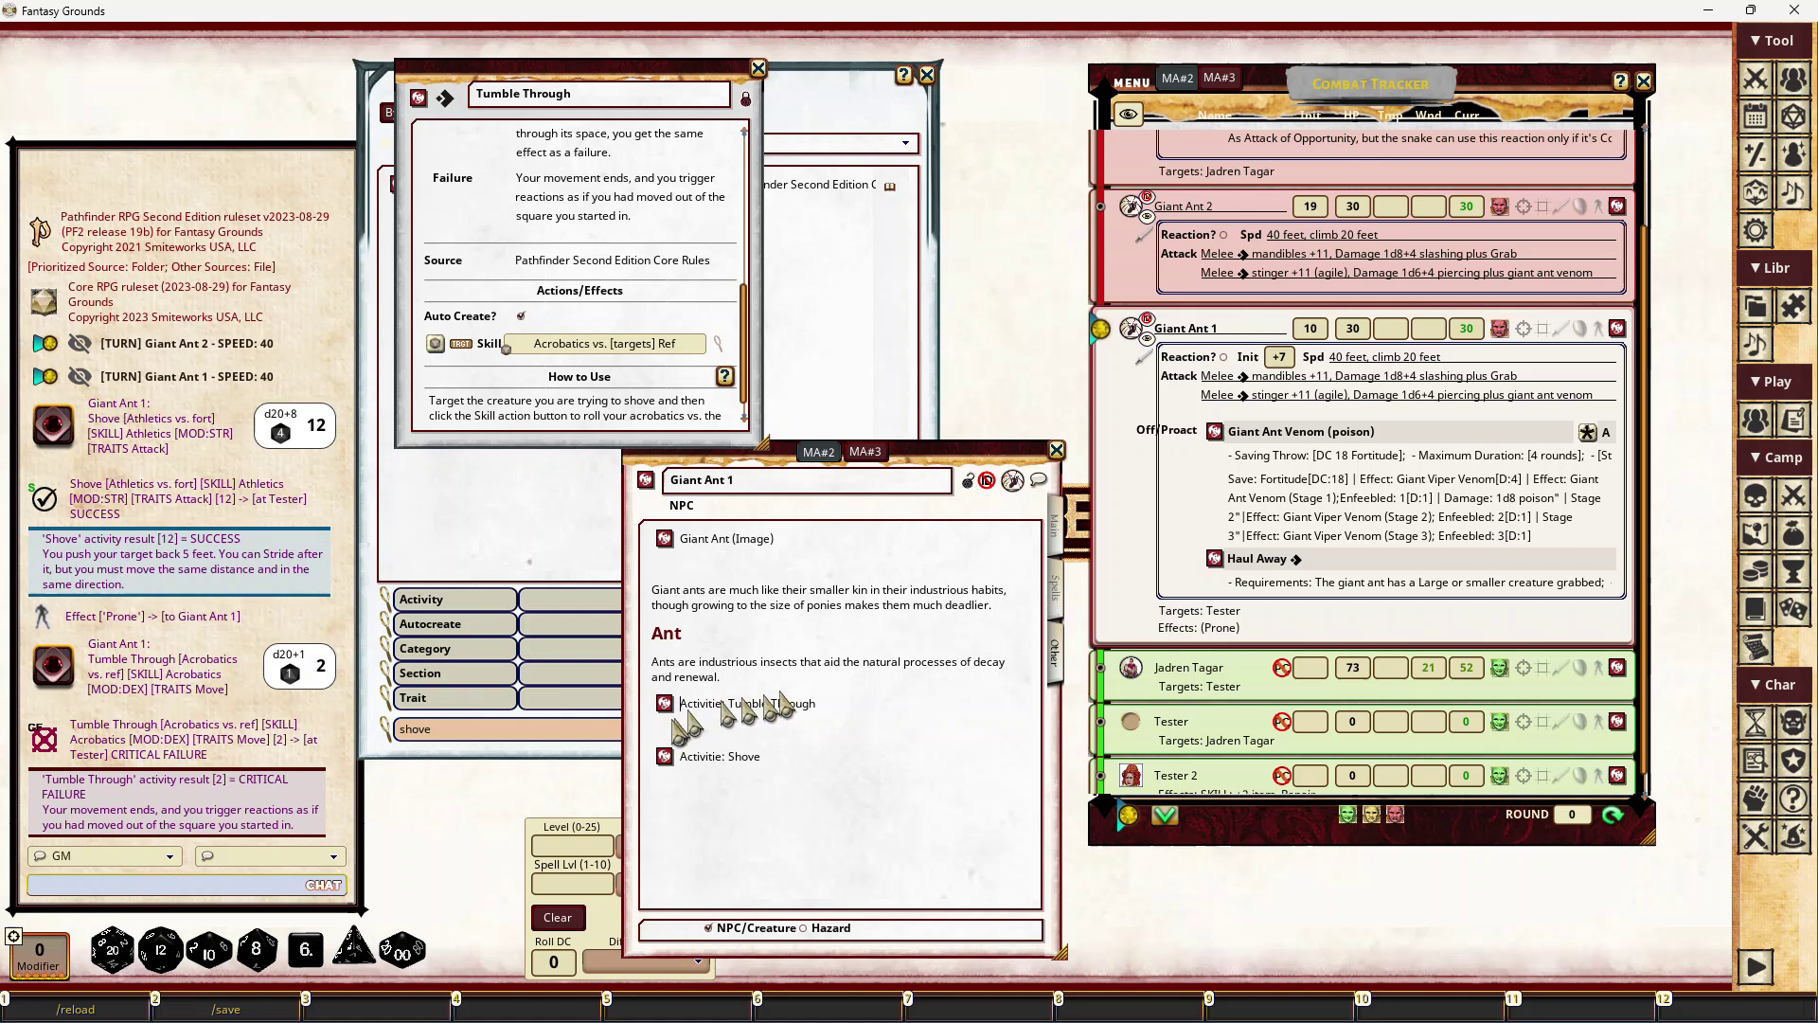
click(758, 69)
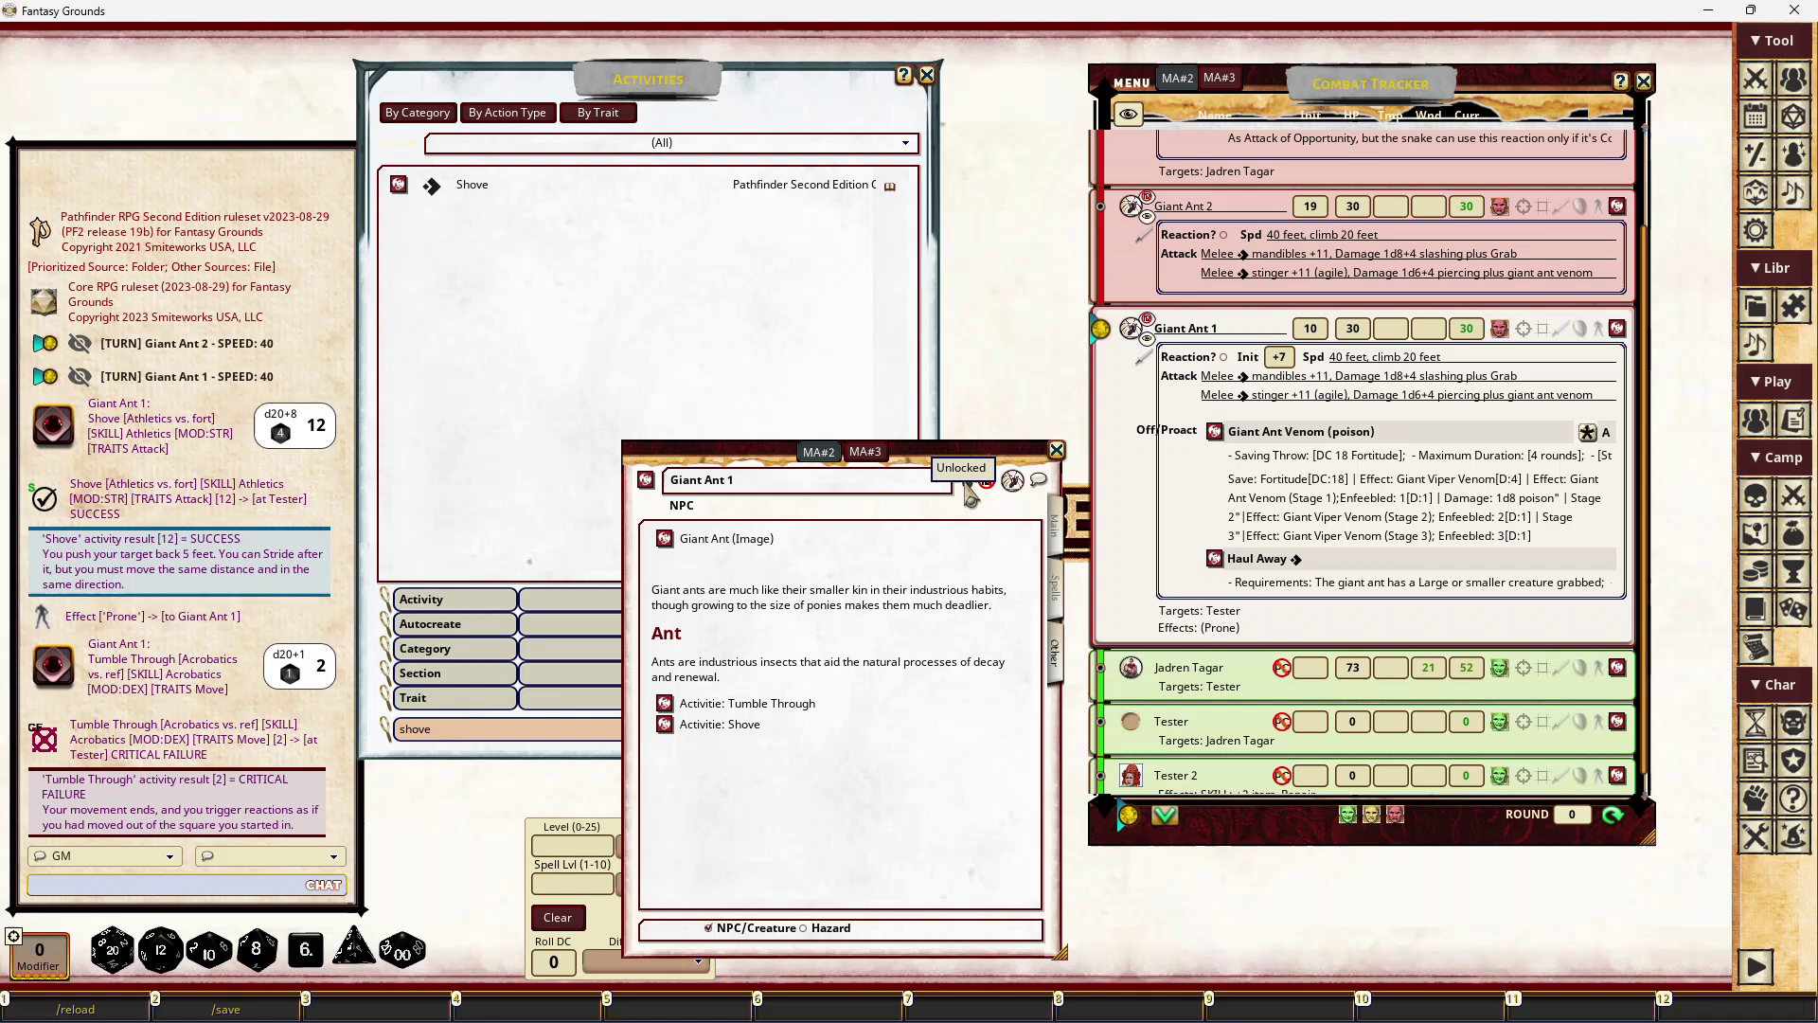
On Giant Ant 1's main stats page, select and drag its Athletics +8 skill
click(1053, 526)
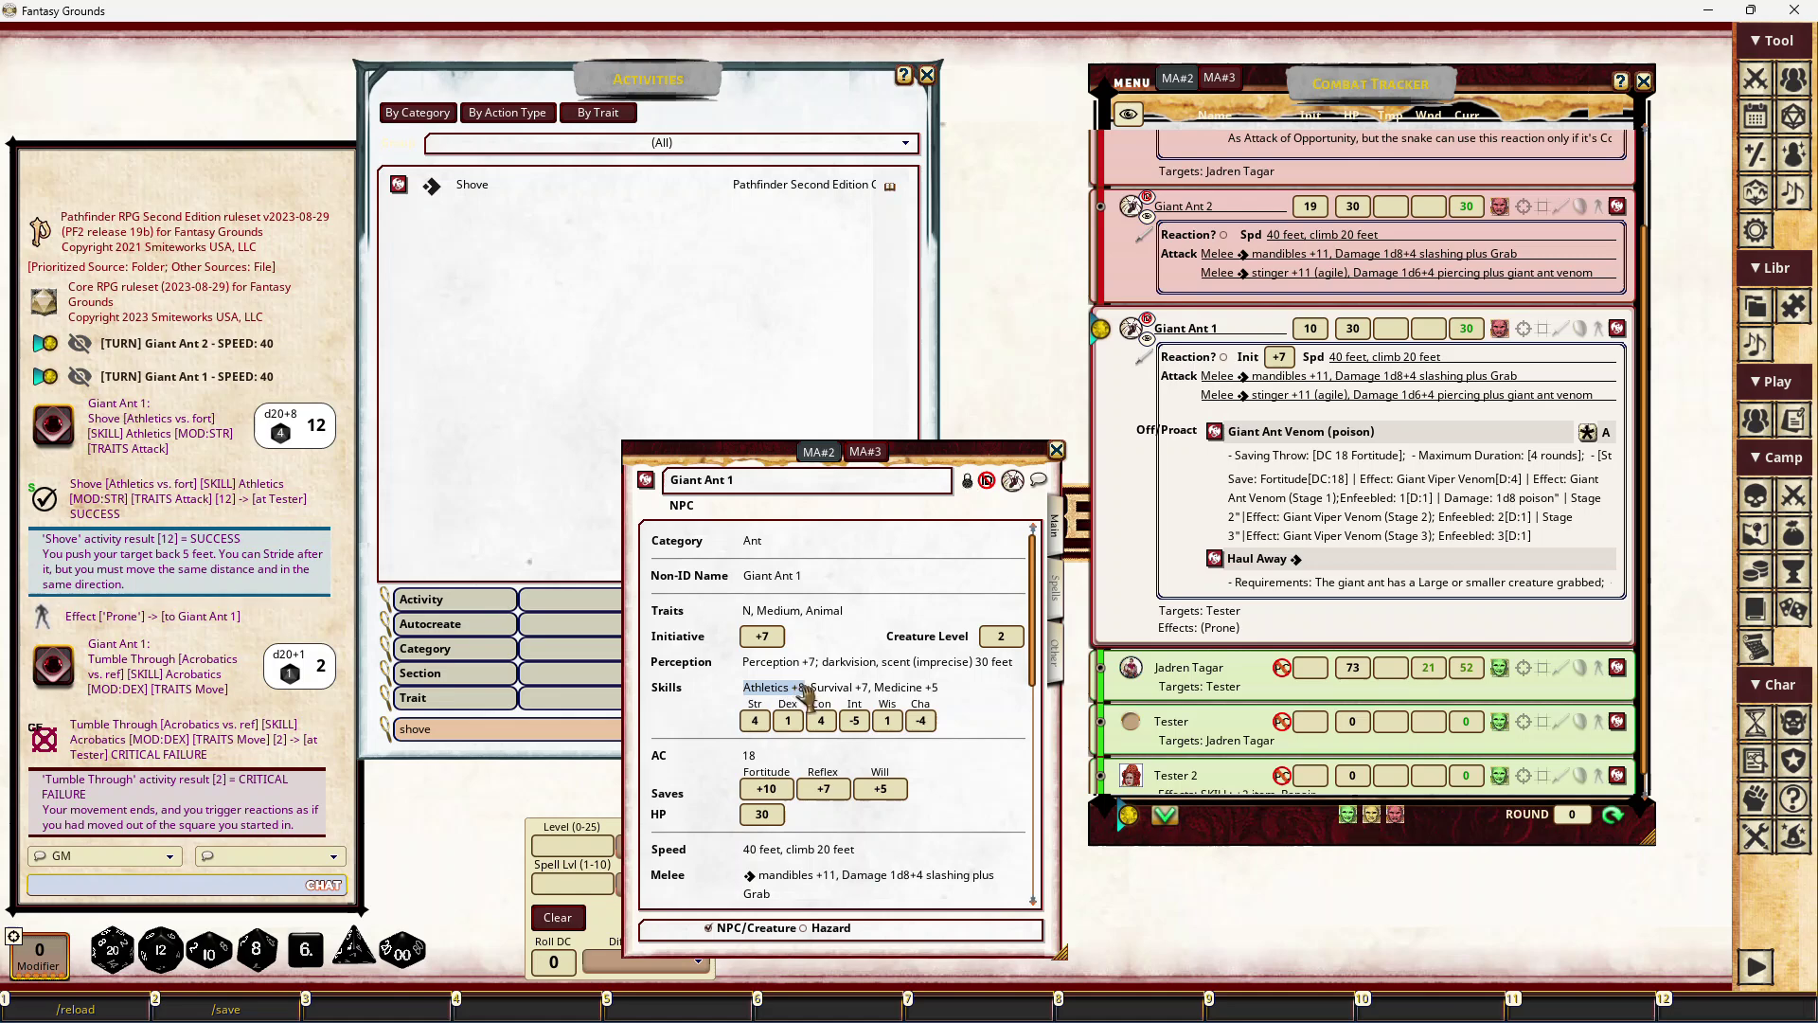
drag(778, 692, 1003, 646)
drag(745, 689, 803, 689)
click(804, 696)
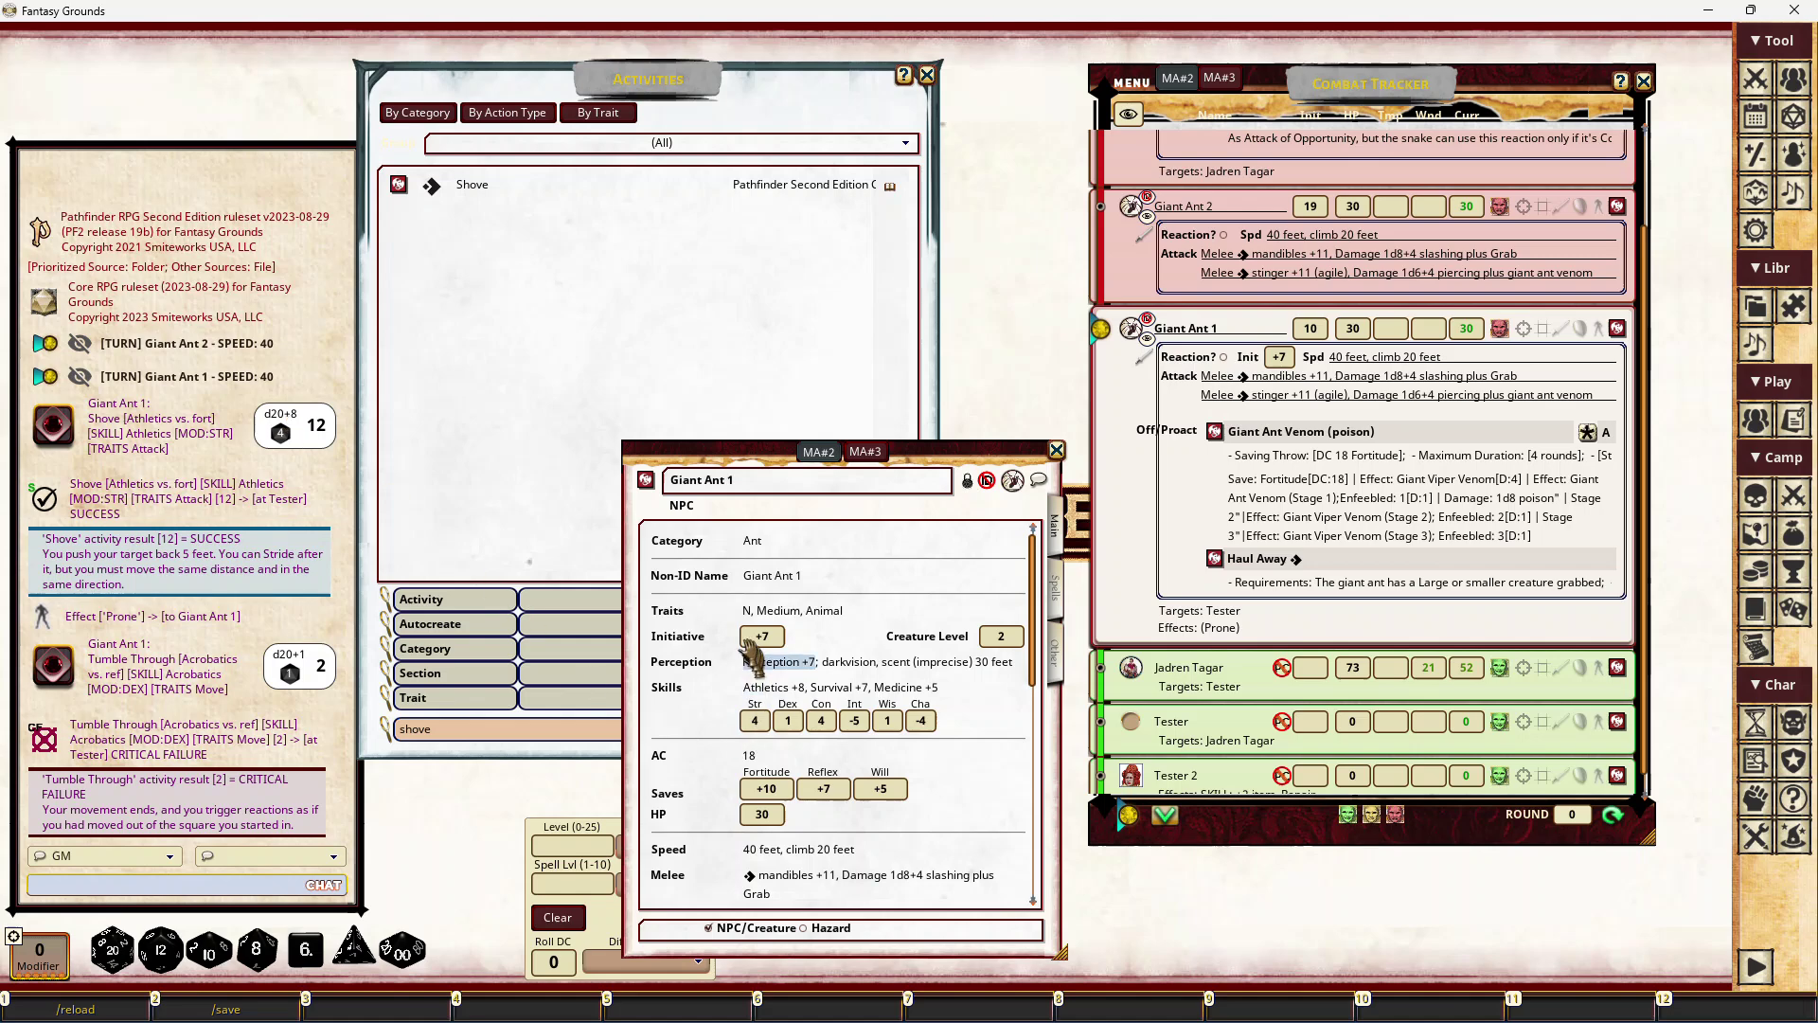
drag(744, 688, 787, 692)
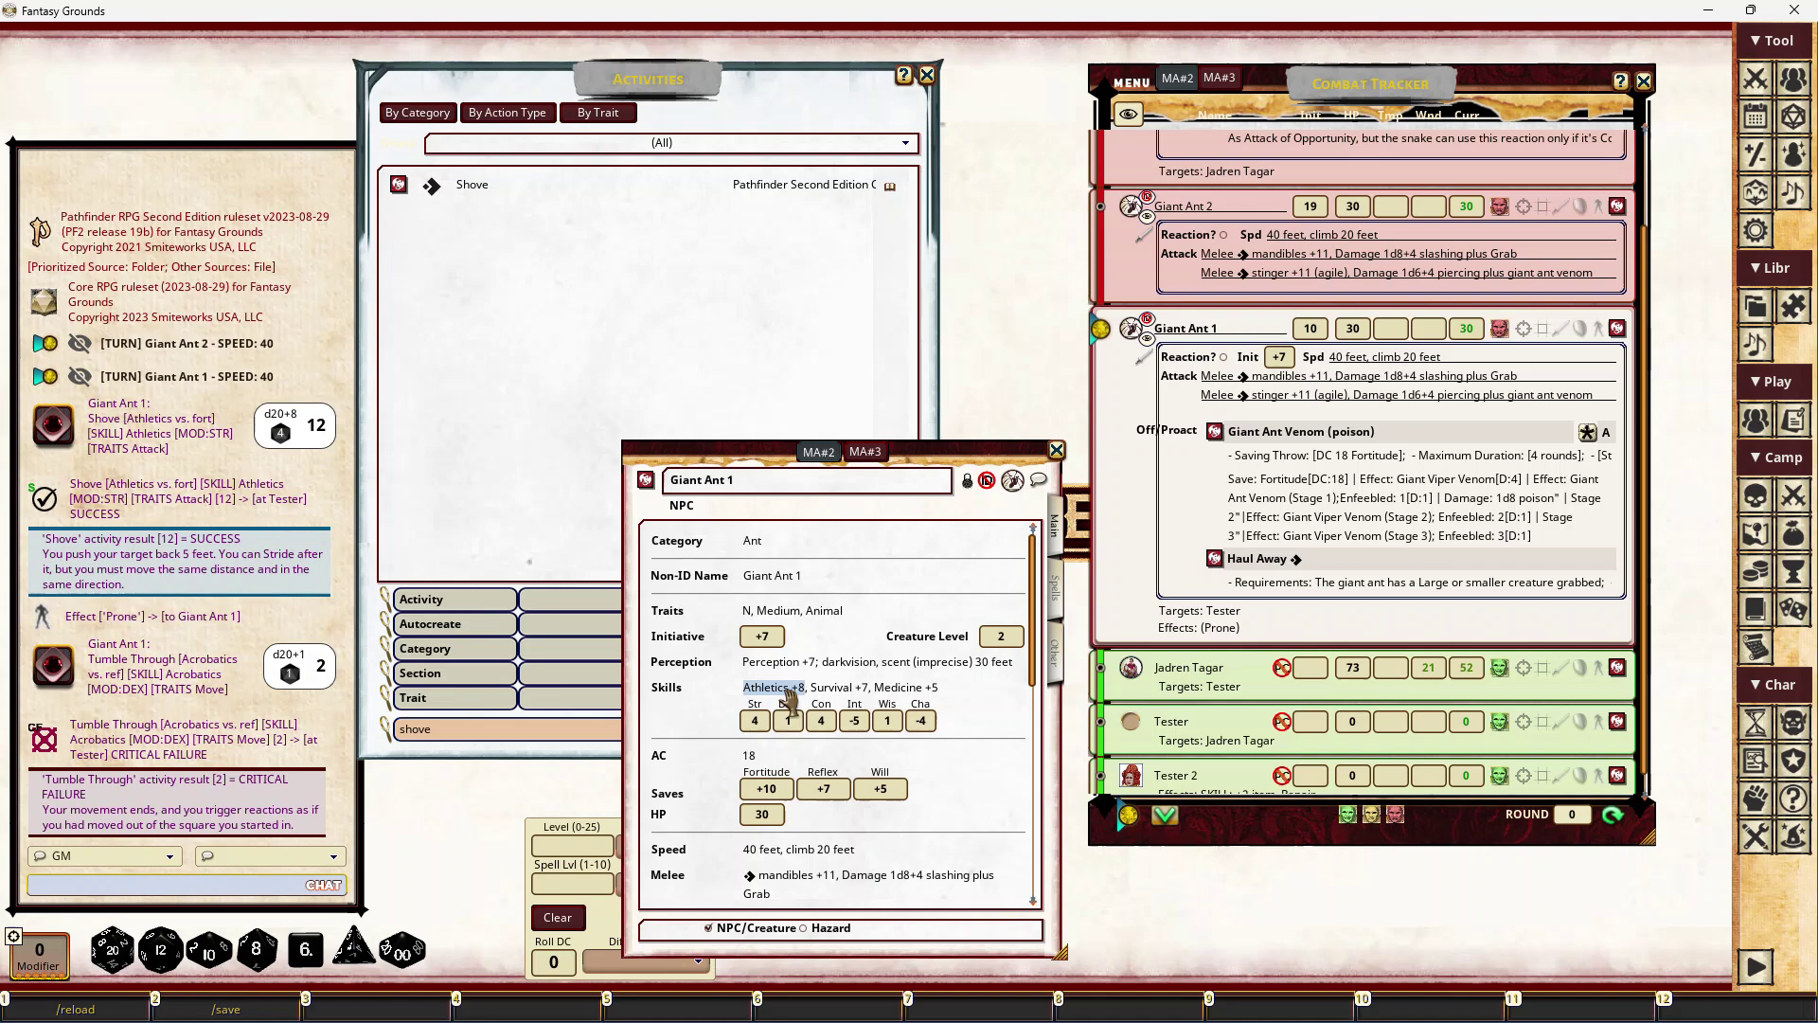
drag(788, 698, 566, 457)
drag(565, 457, 1021, 439)
Close the Giant Ant 1 NPC sheet and Activities list, and open Jadren Tagar's sheet
click(1056, 450)
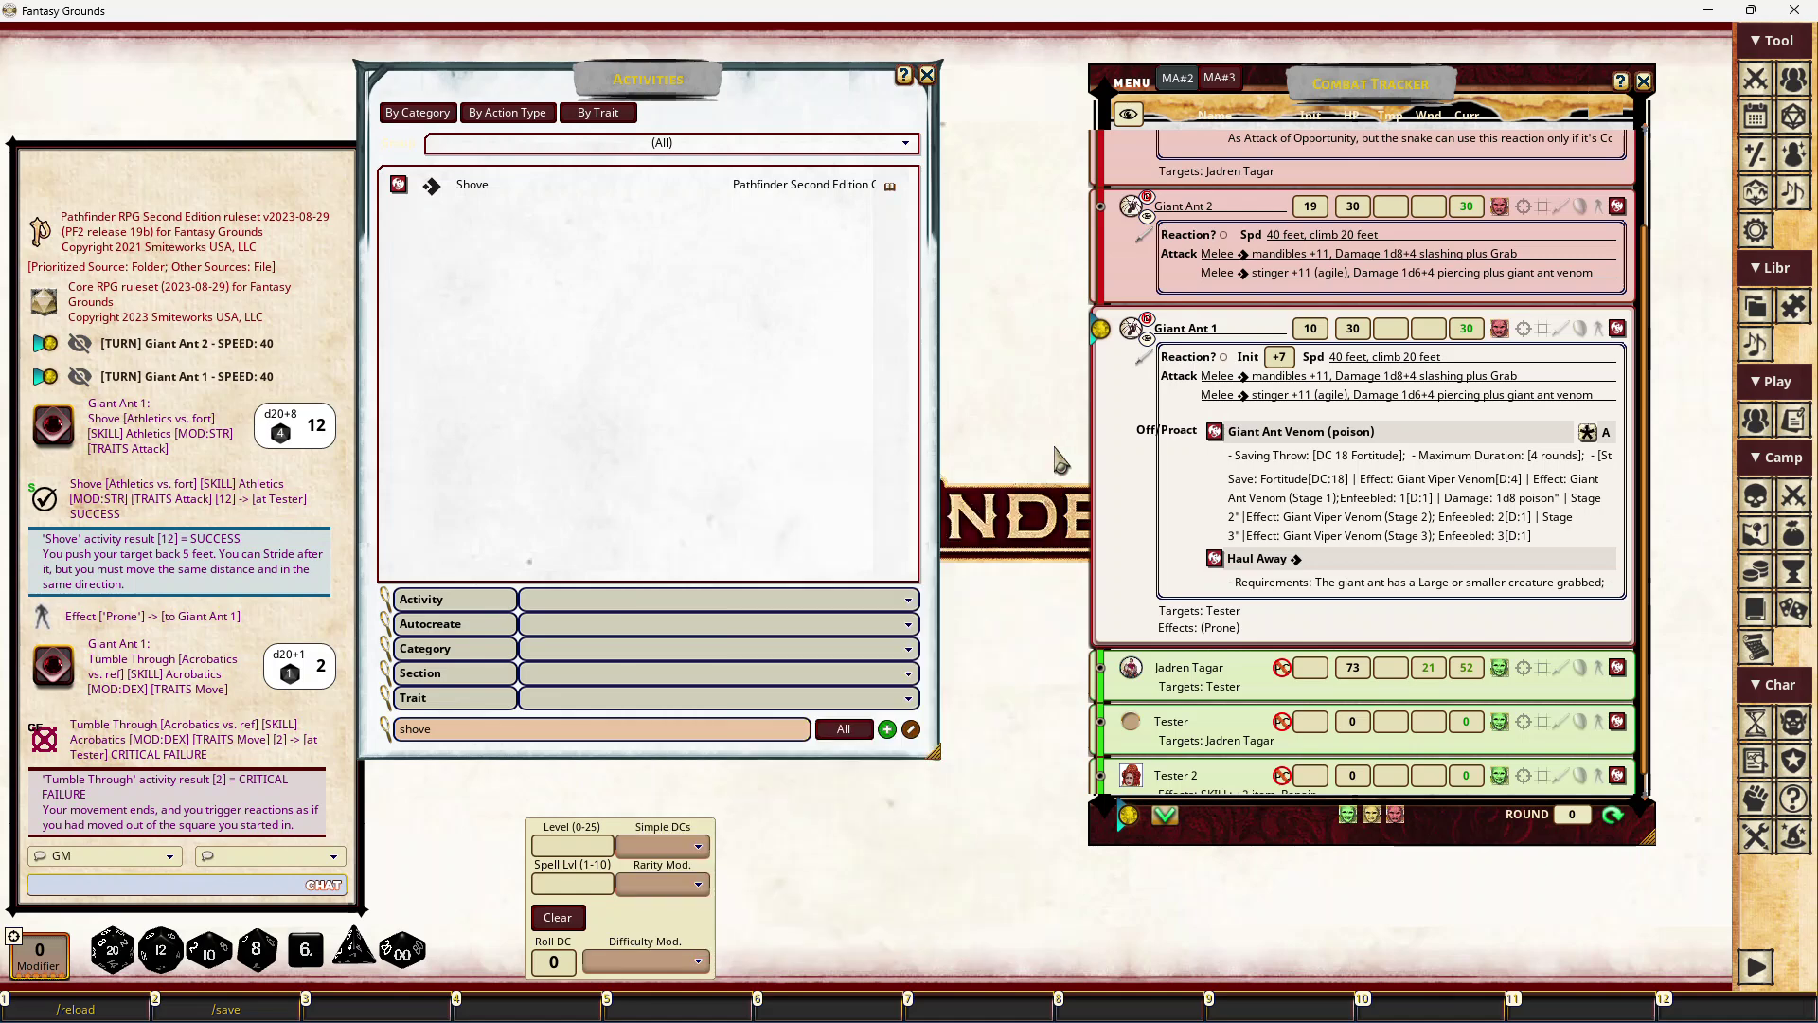
click(927, 75)
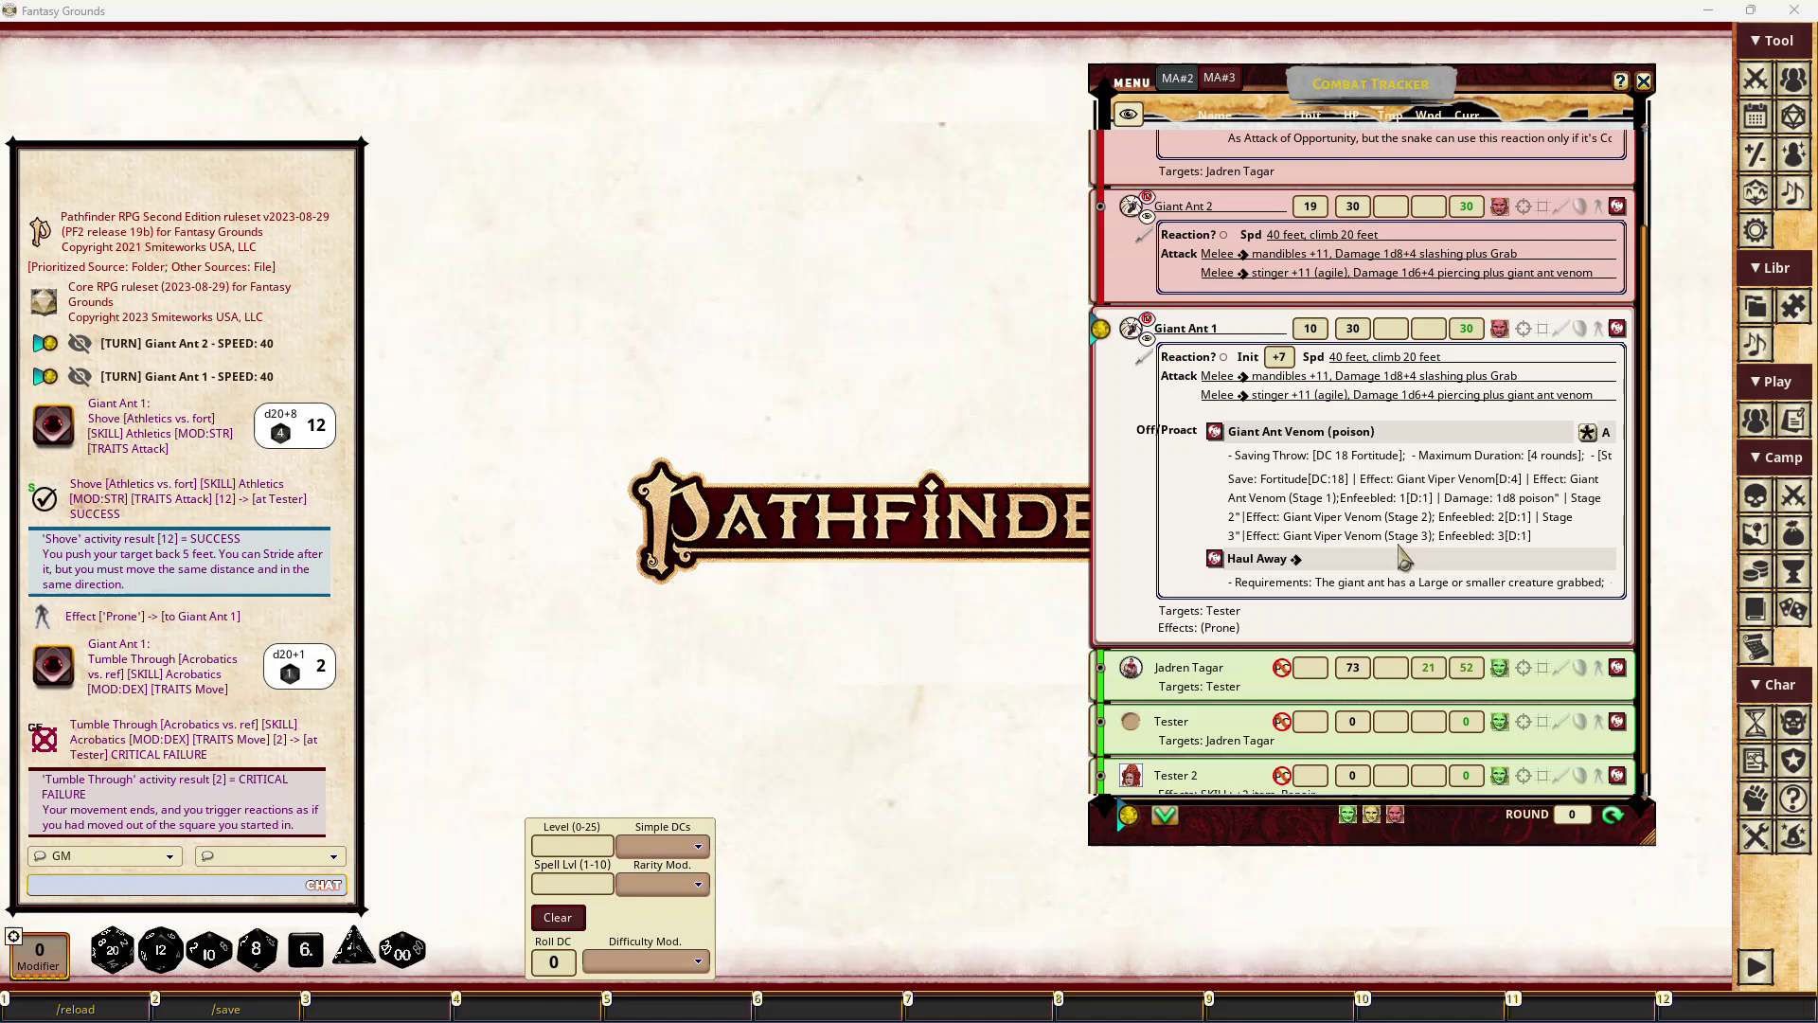
click(1619, 674)
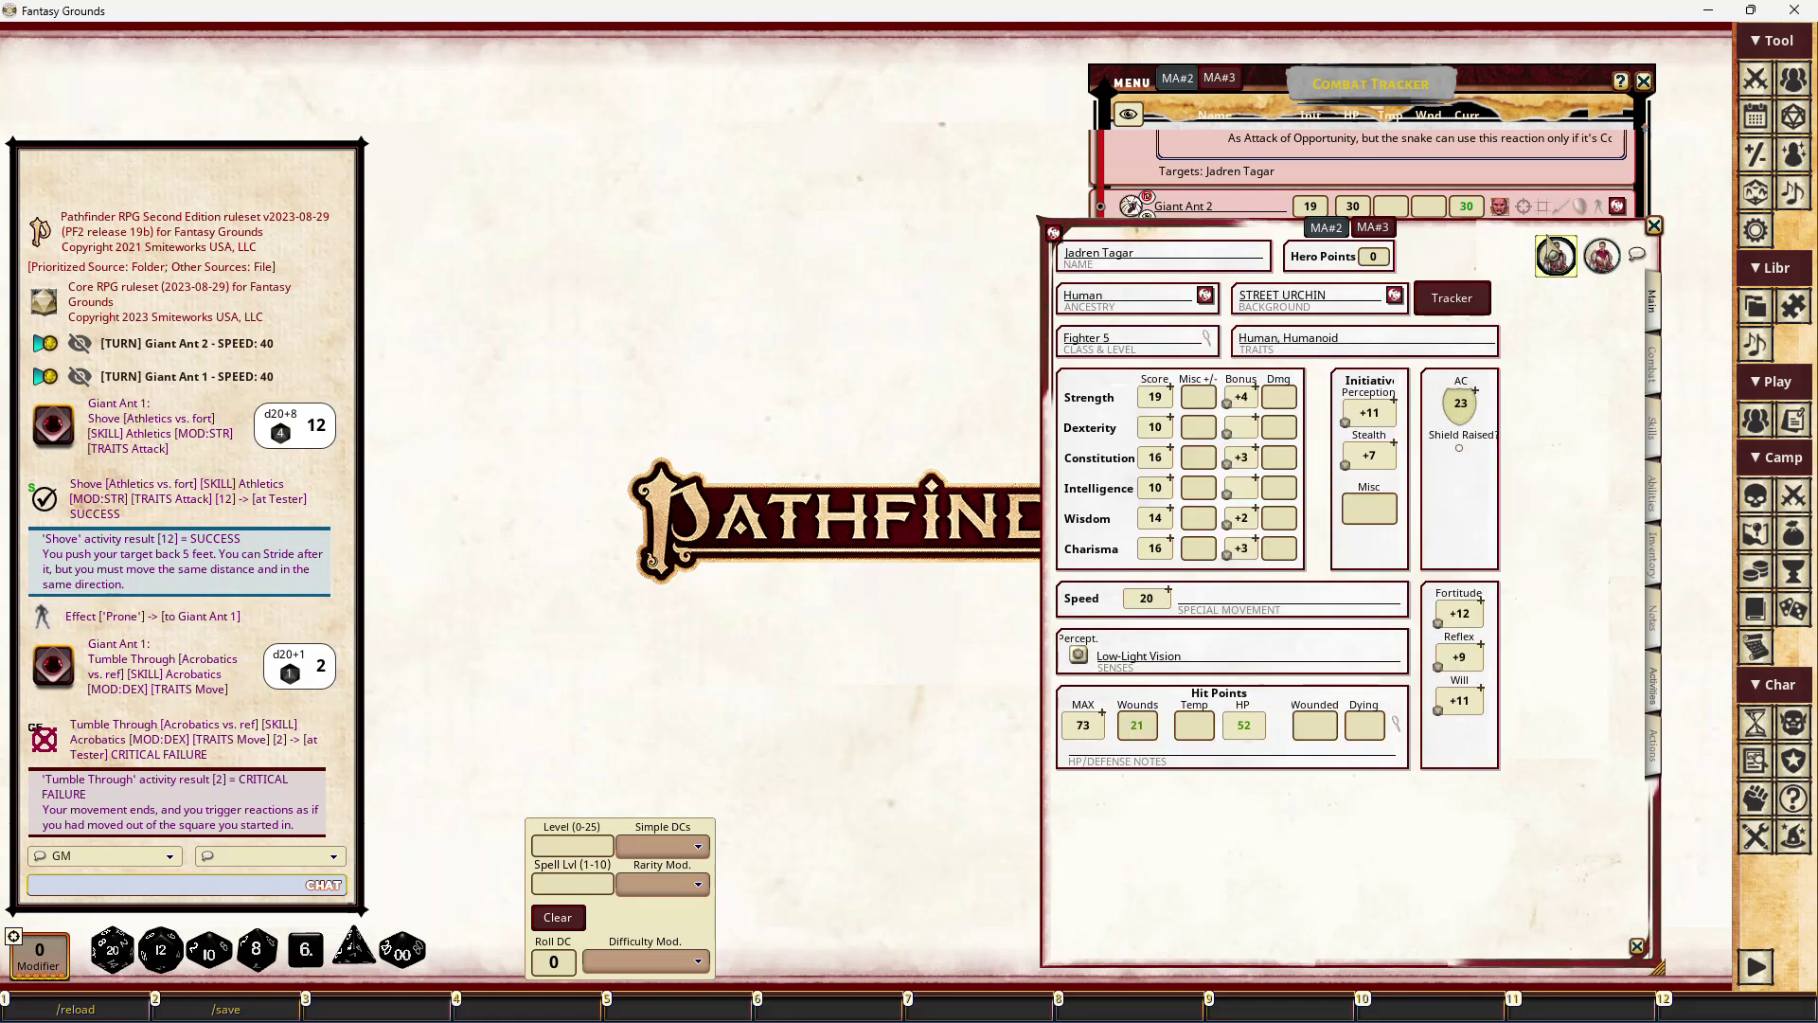
Place Jadren Tagar's sheet left of the tracker, expand Shield Block in his activities, then view inventory
drag(1534, 247, 883, 100)
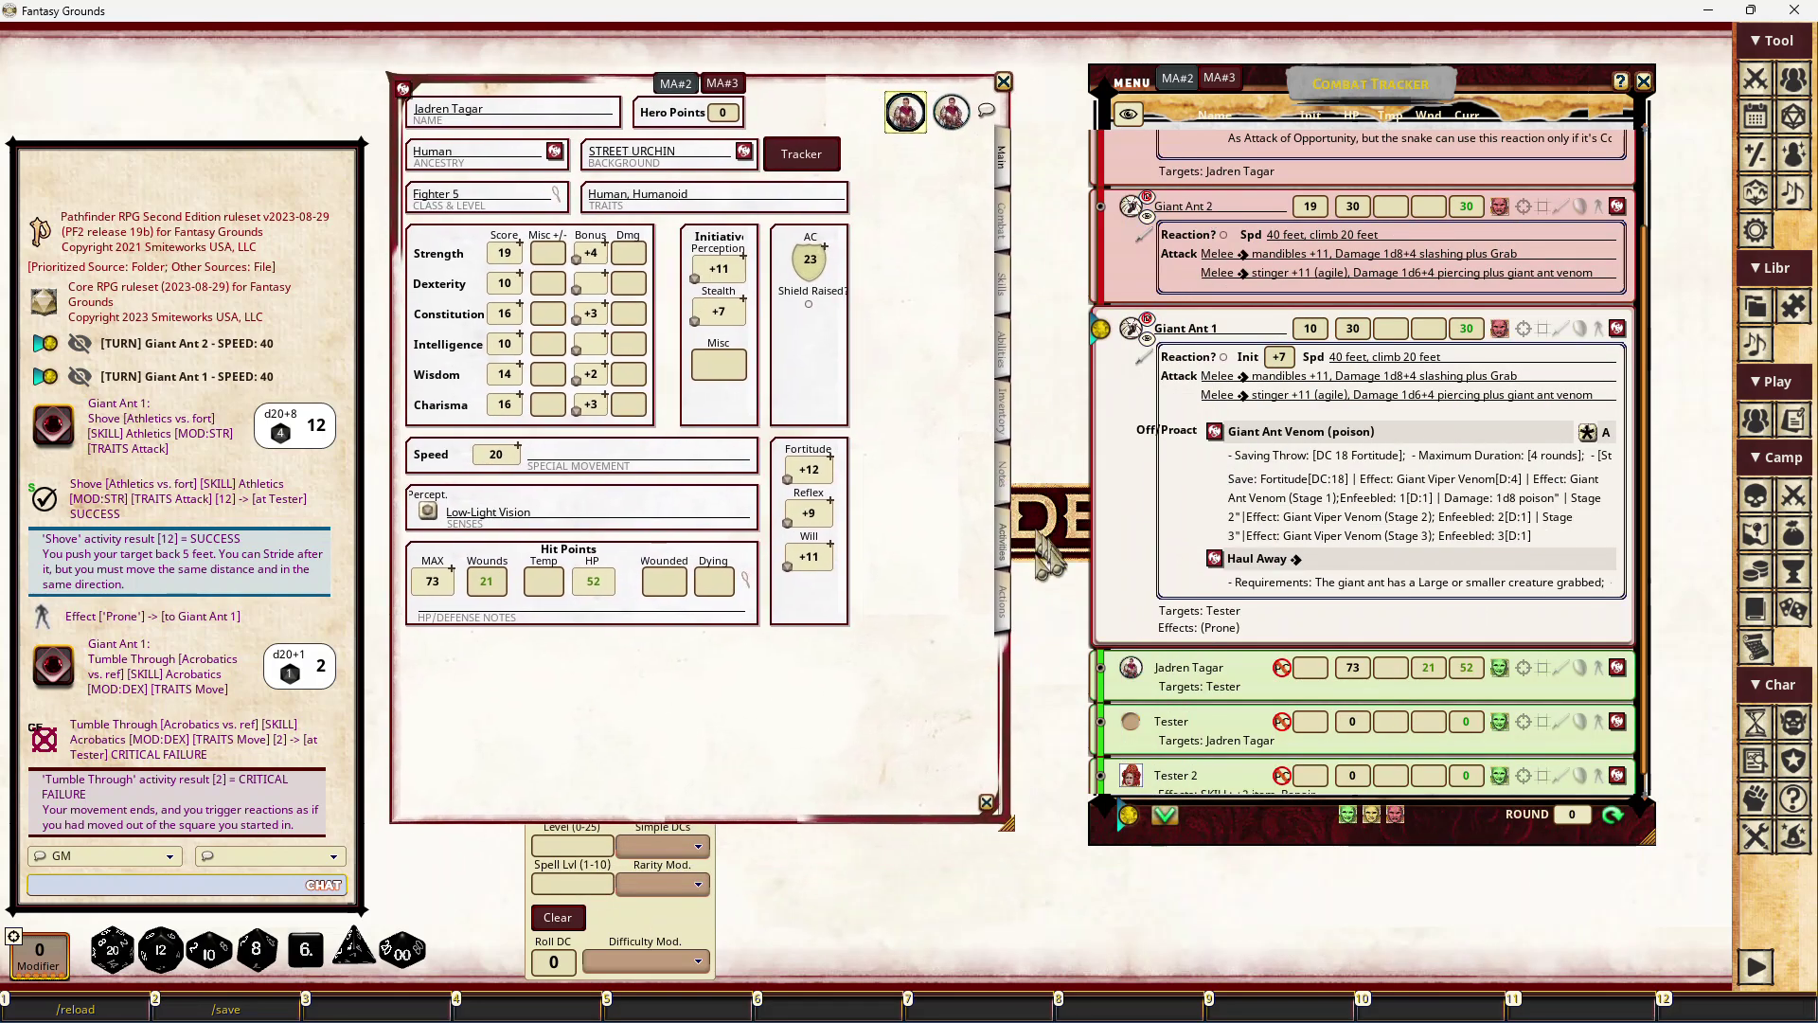
click(1003, 554)
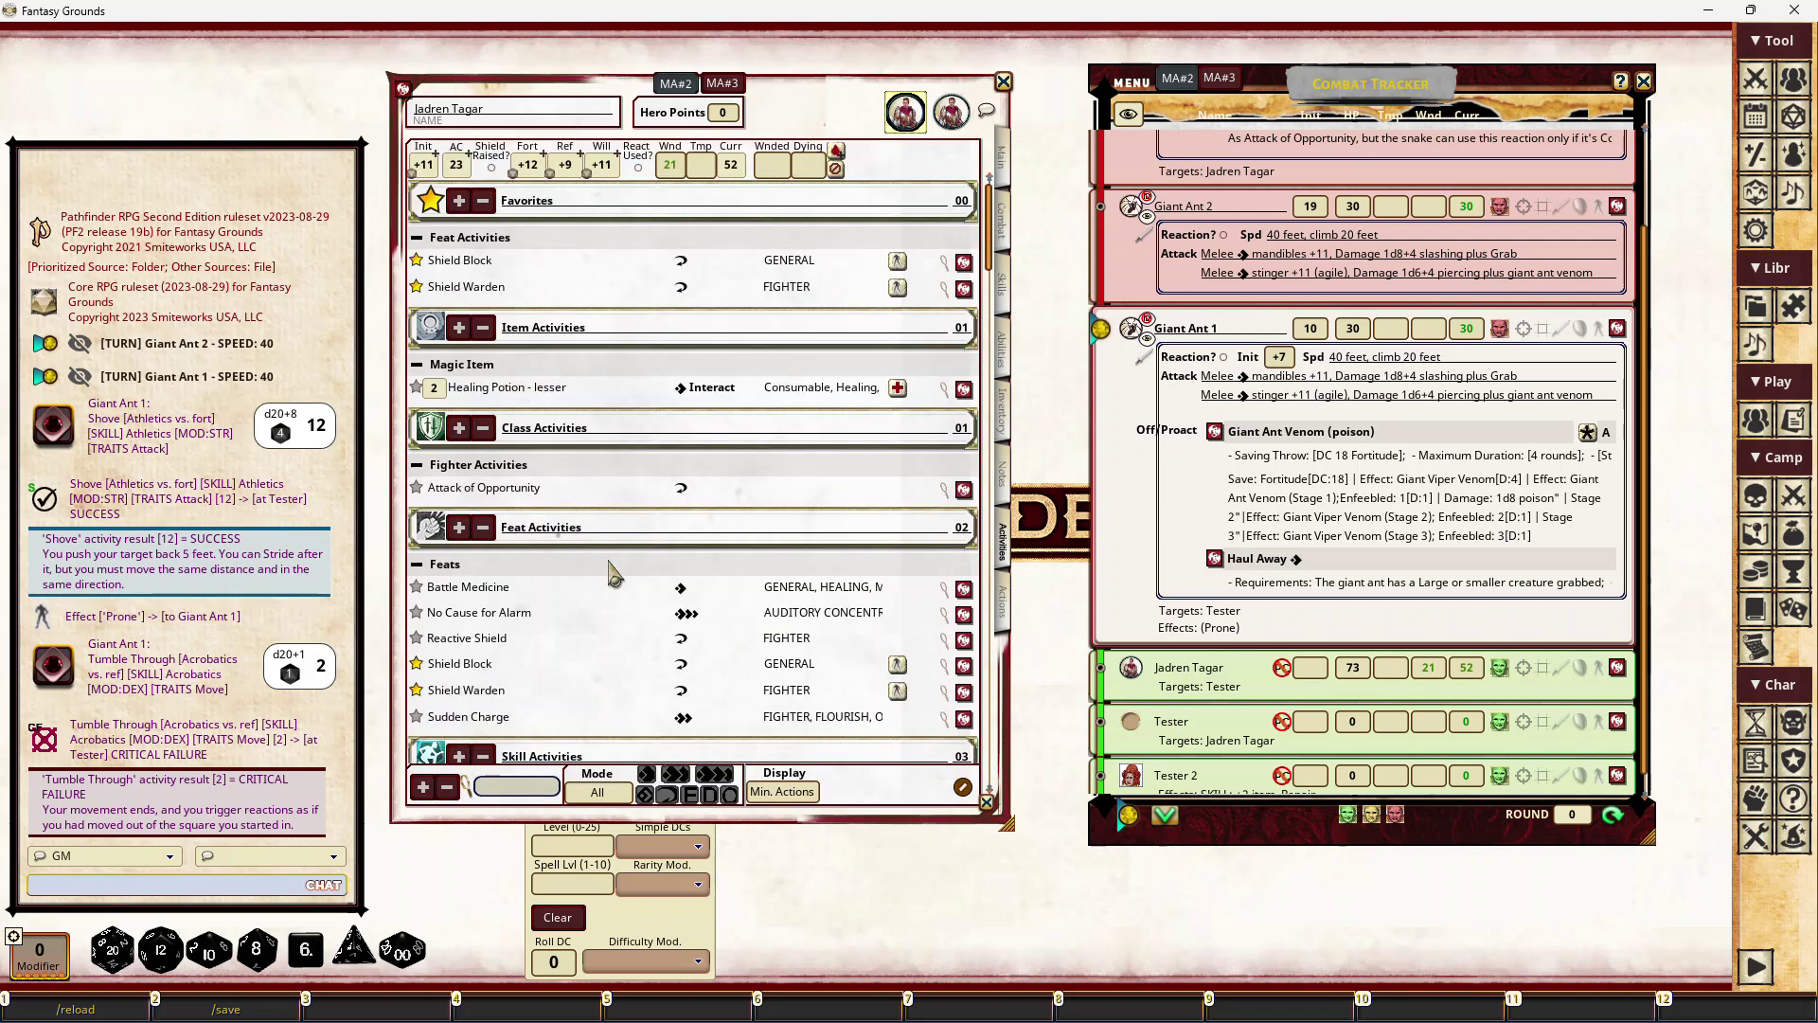
click(944, 264)
drag(717, 308, 729, 292)
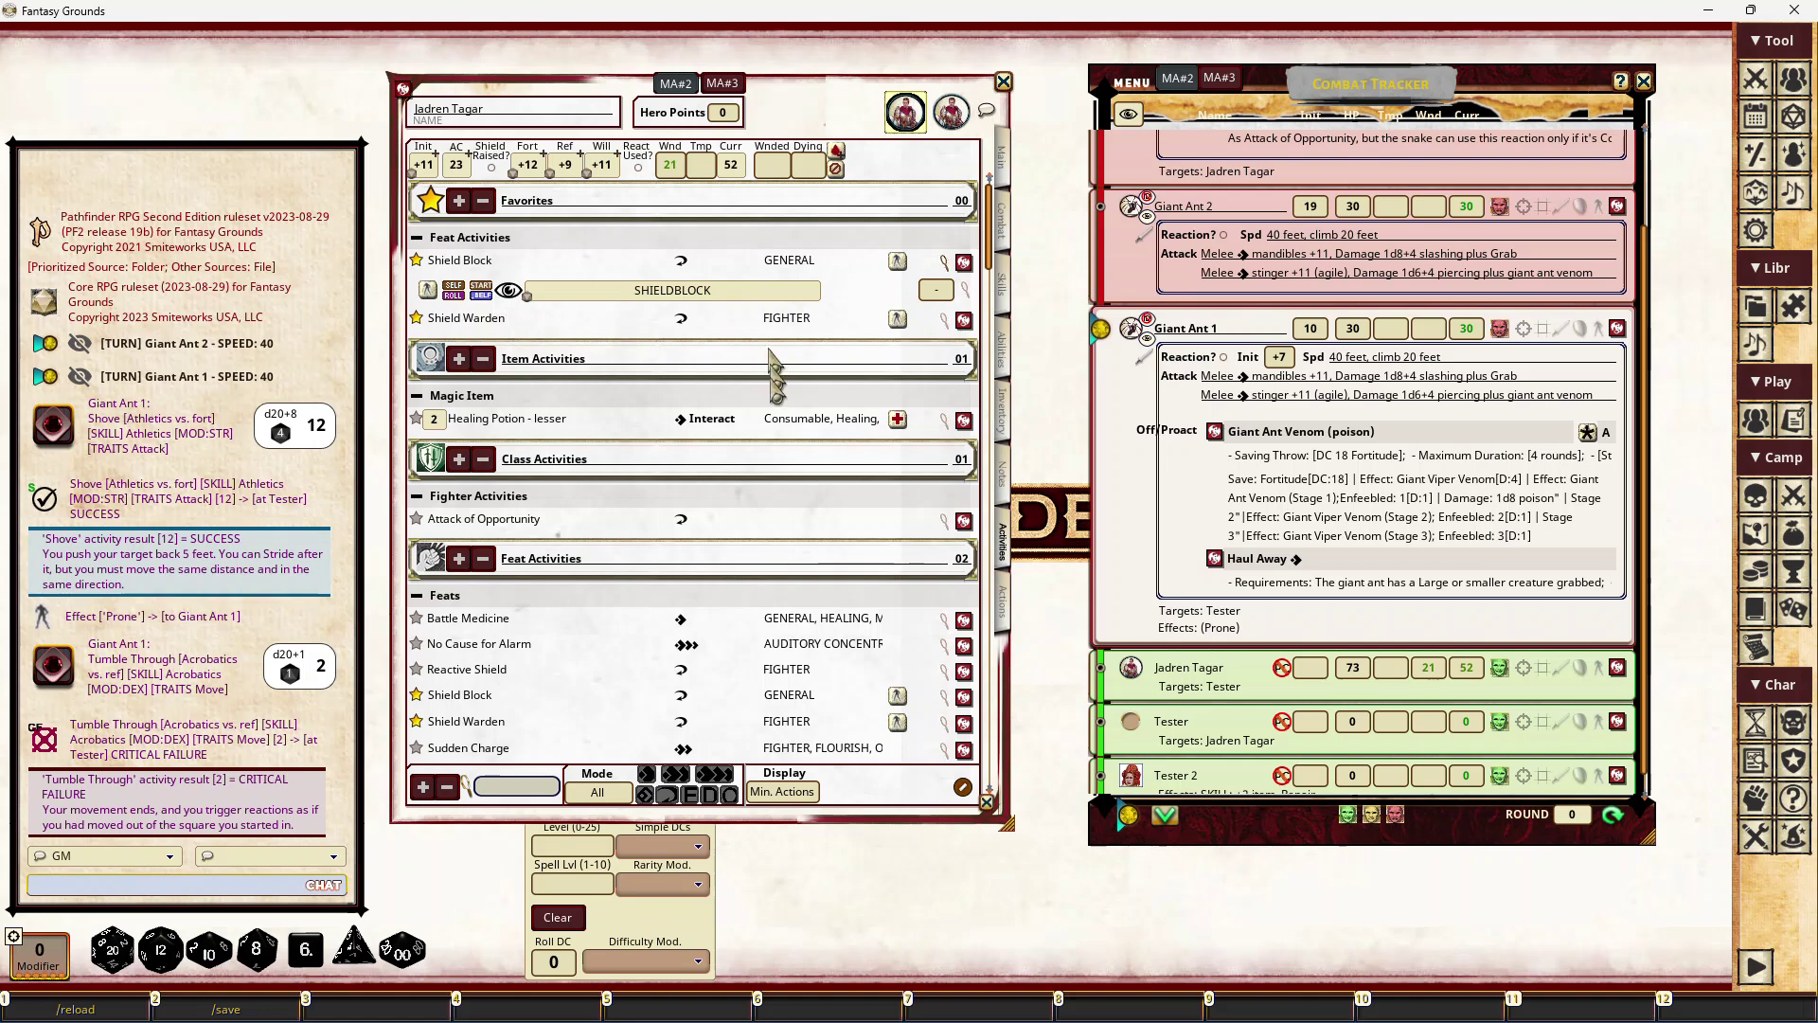
click(1005, 433)
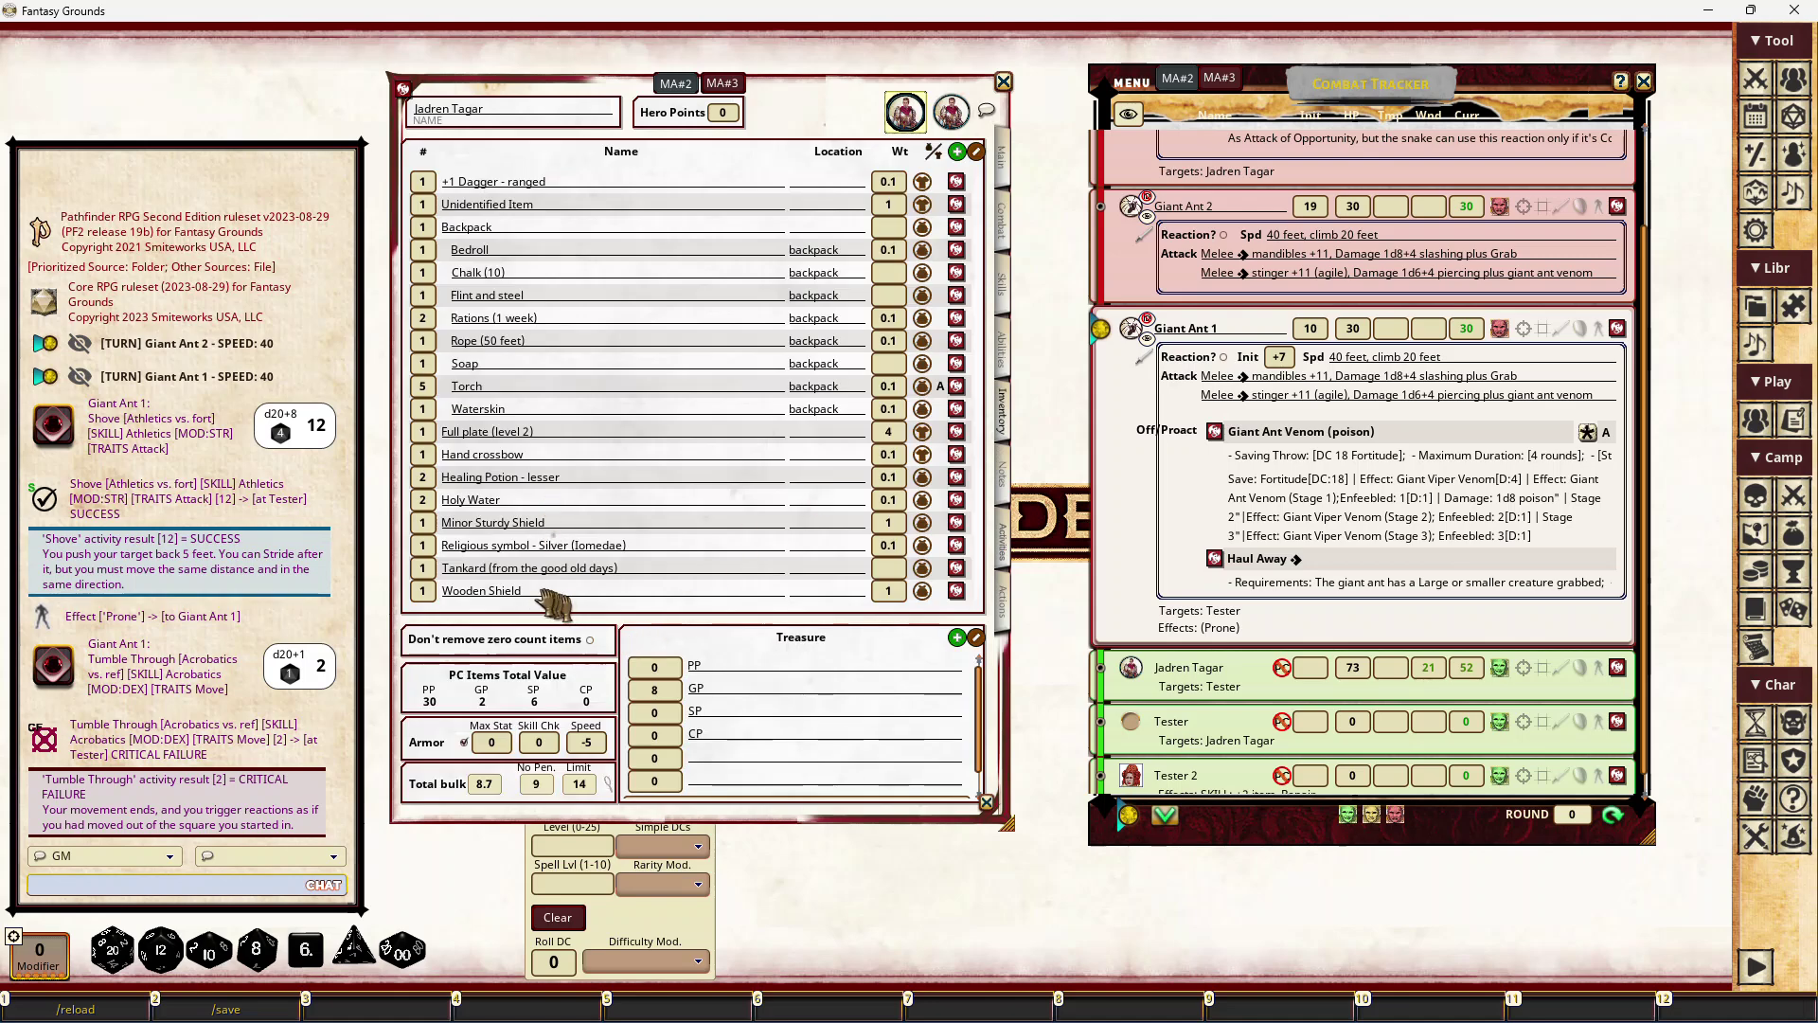
Inspect the Minor Sturdy Shield record, then return to Jadren's actions showing AC 23 and Shield Block
click(569, 523)
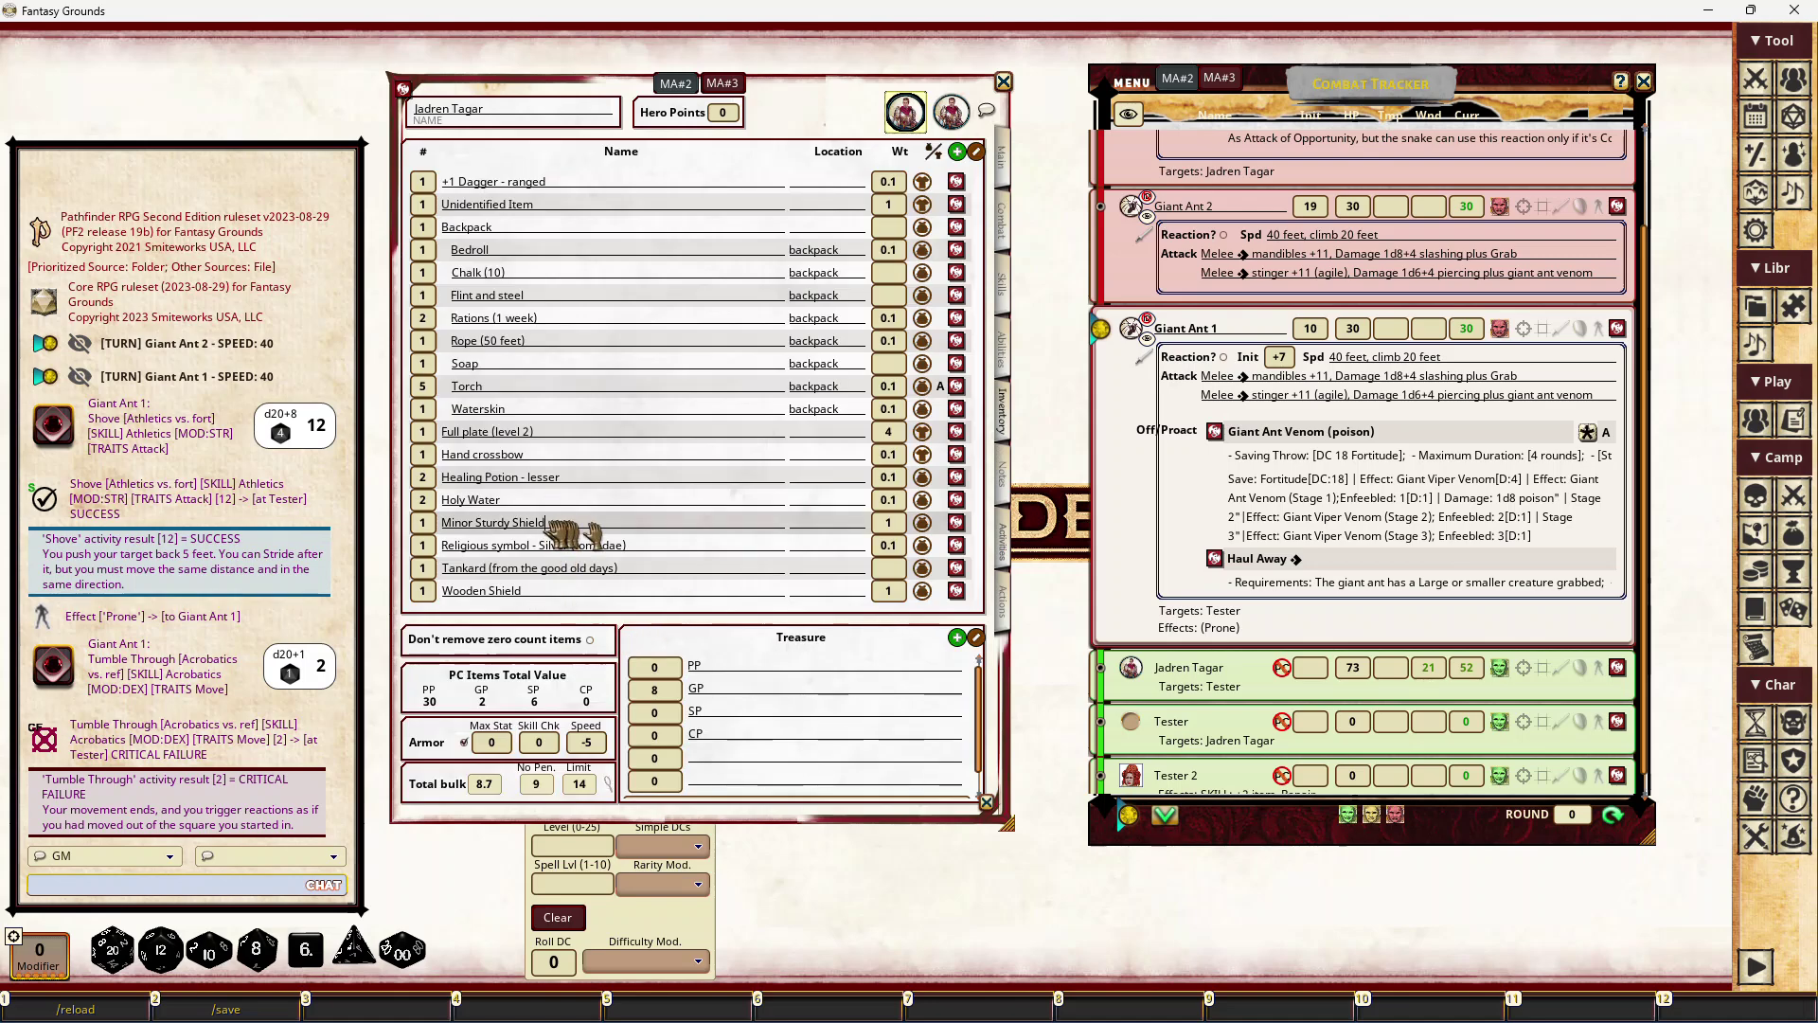
click(957, 523)
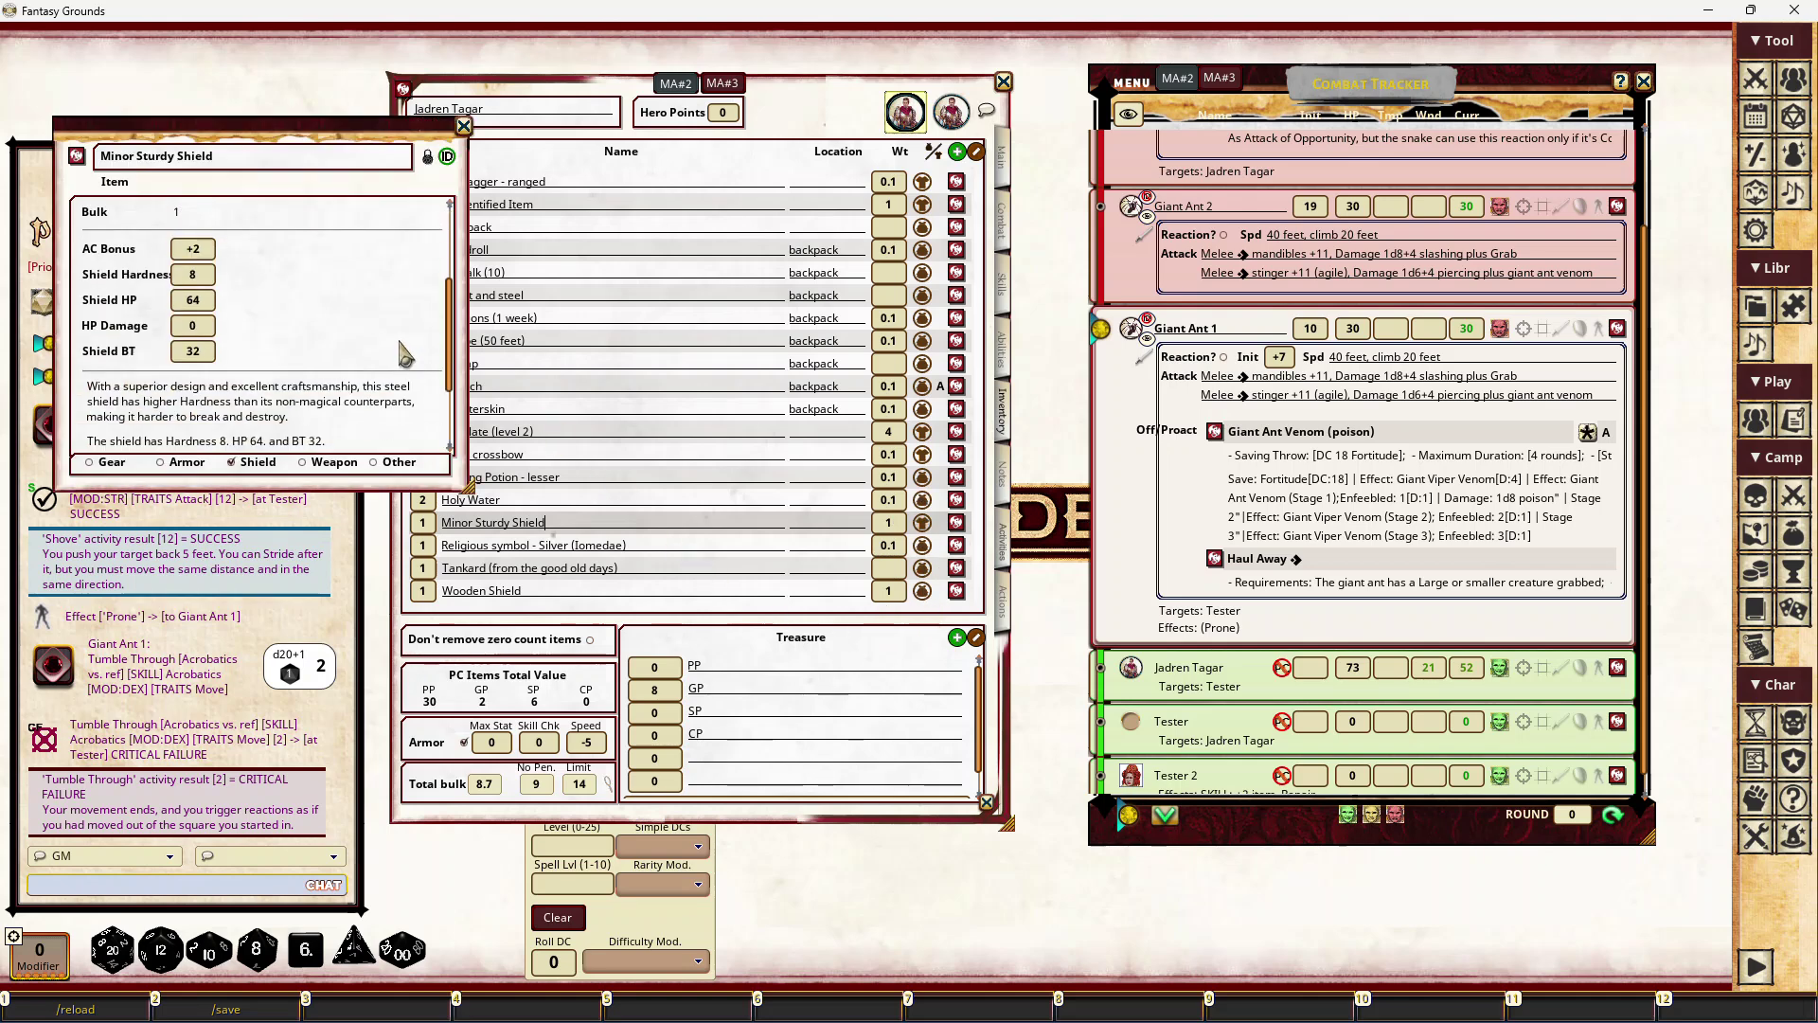
click(464, 126)
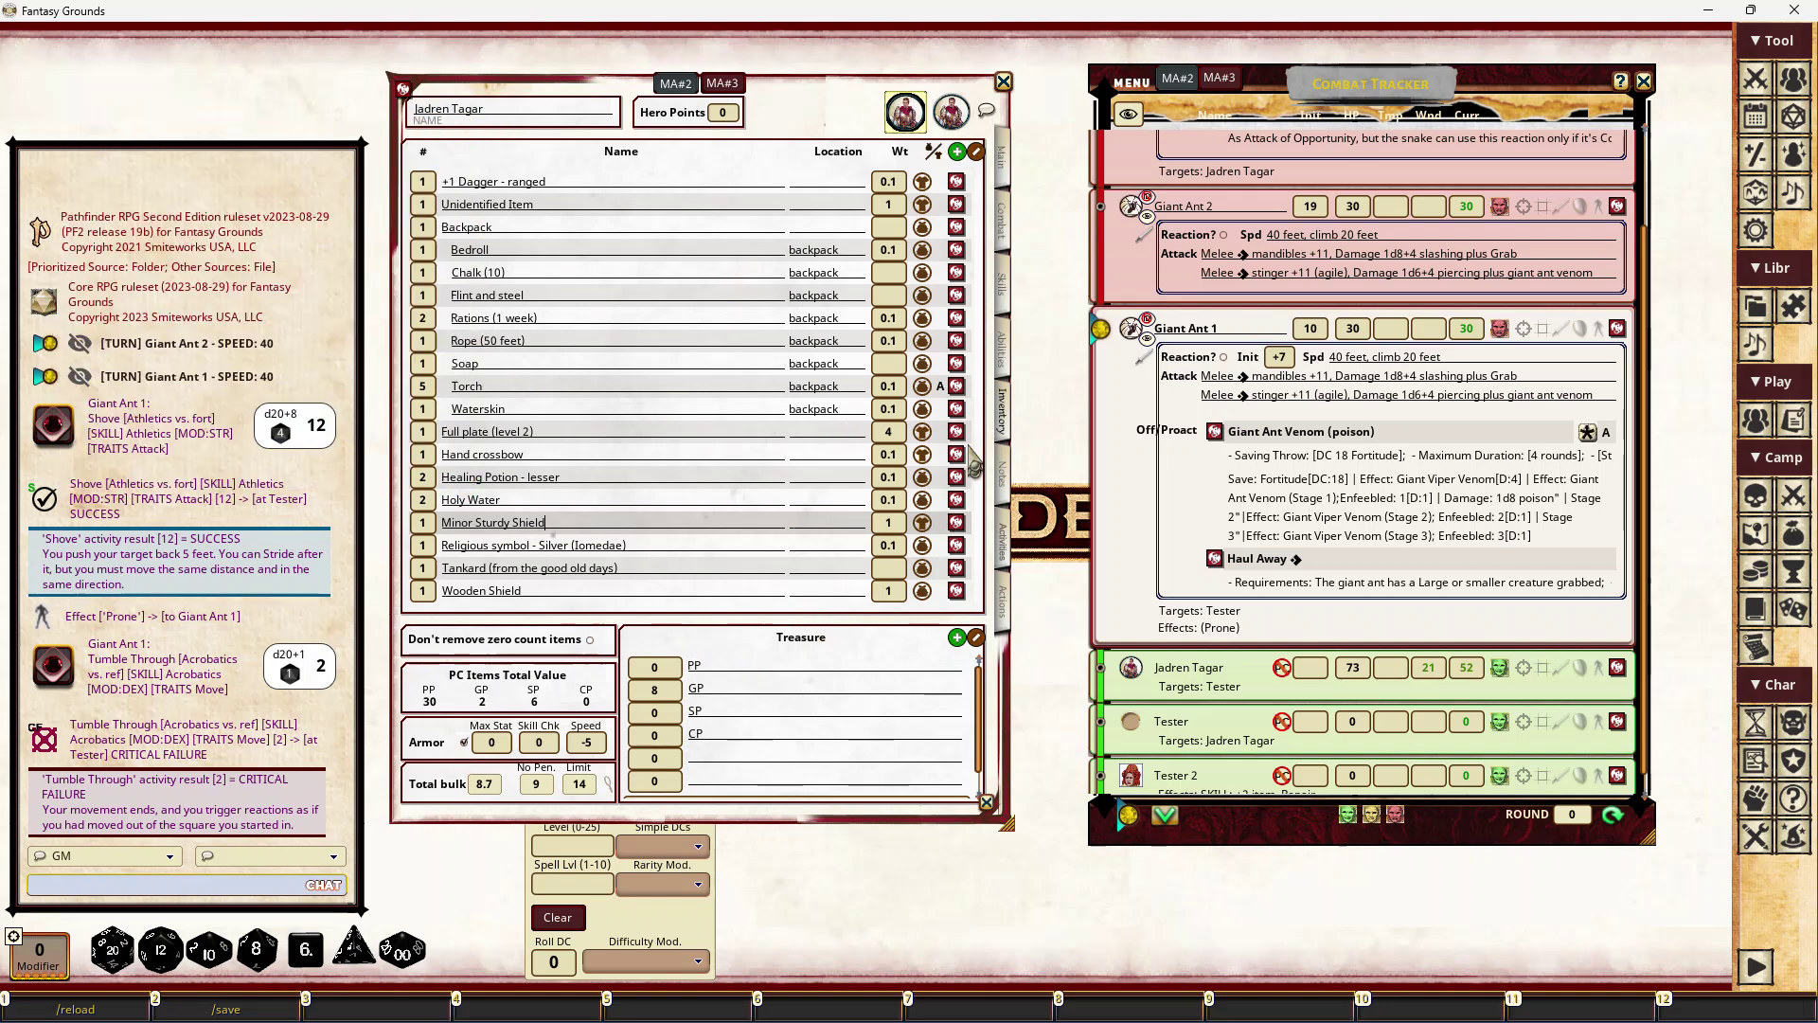
click(1003, 566)
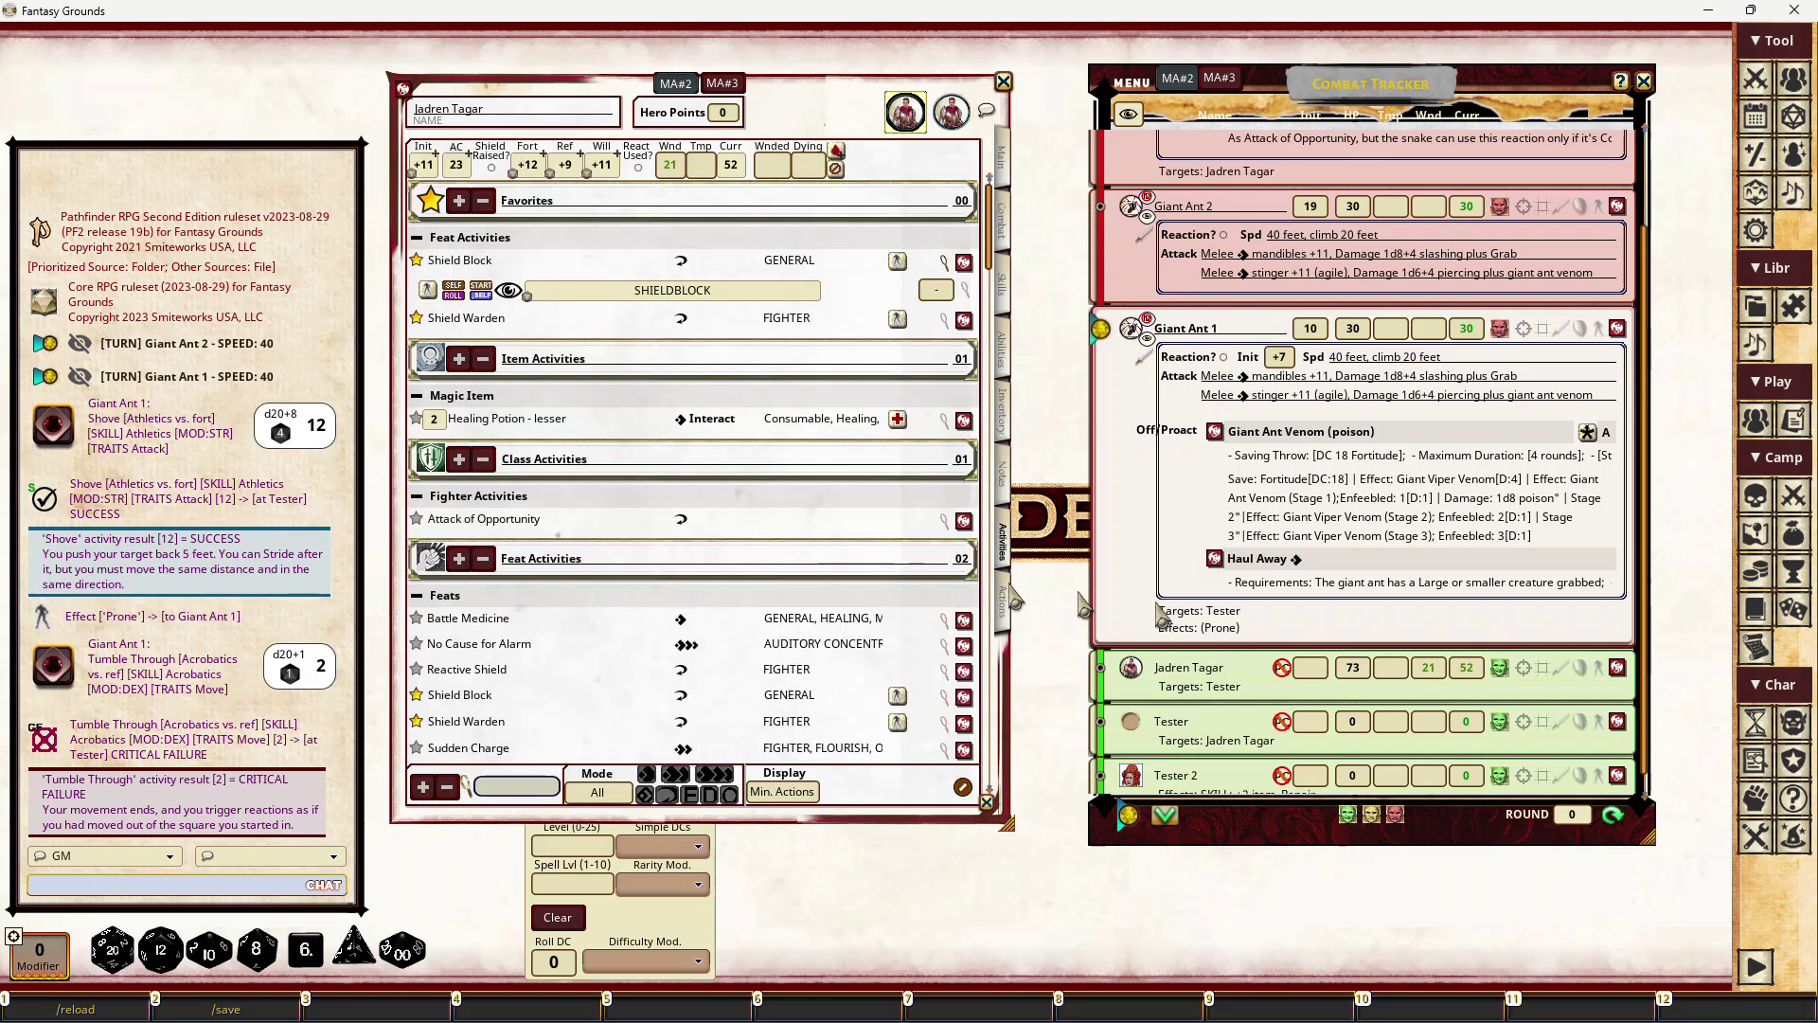
Make Jadren Tagar the target of Giant Ant 1 in the combat tracker
click(1522, 328)
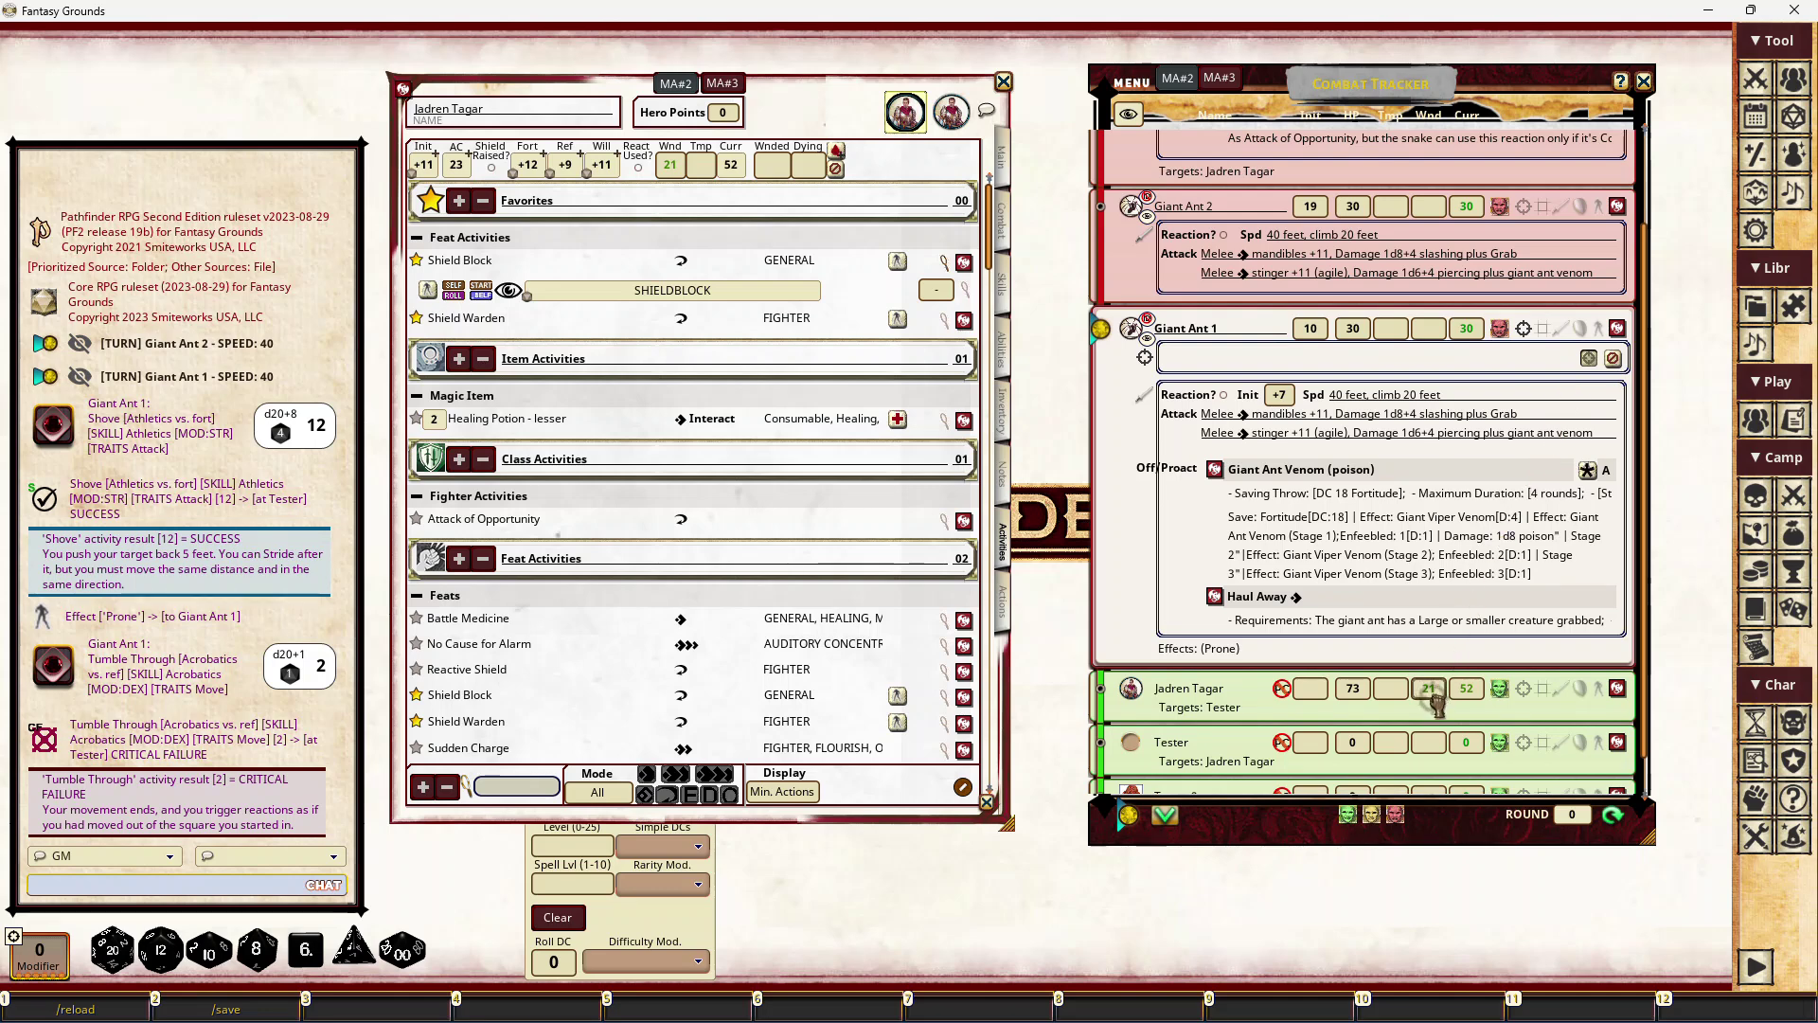
drag(1435, 700, 1435, 701)
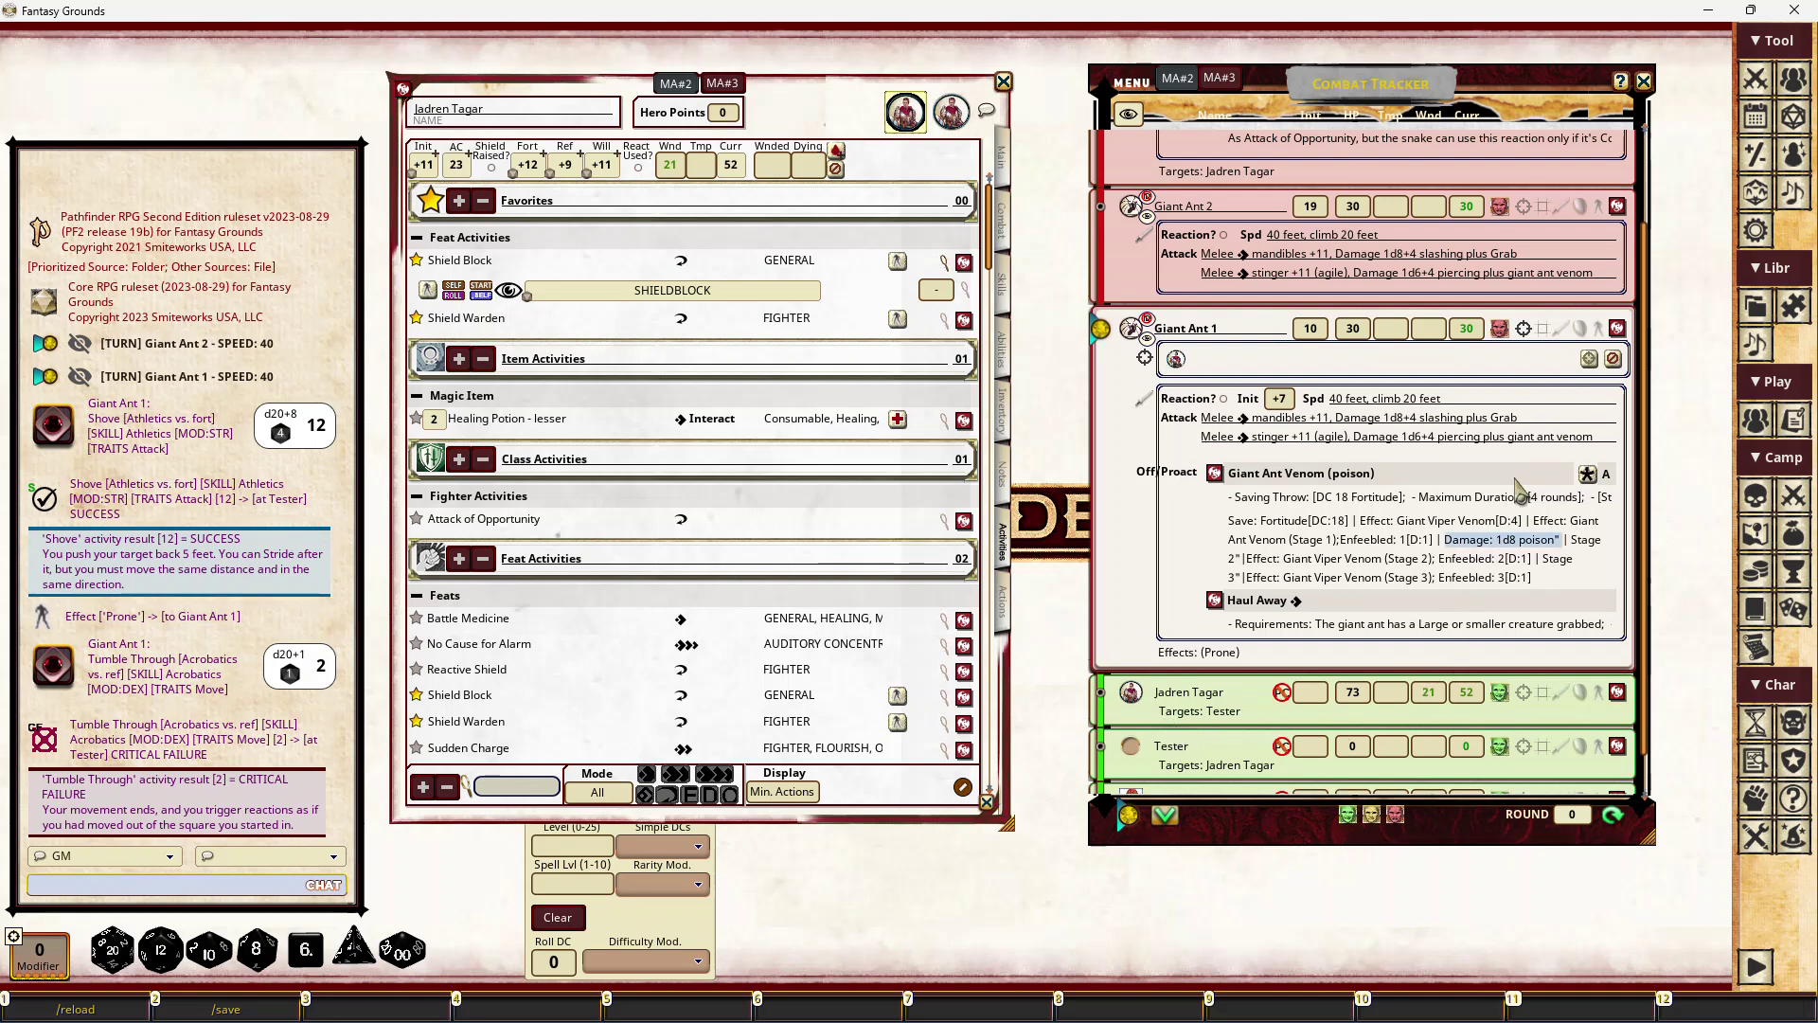
click(1599, 328)
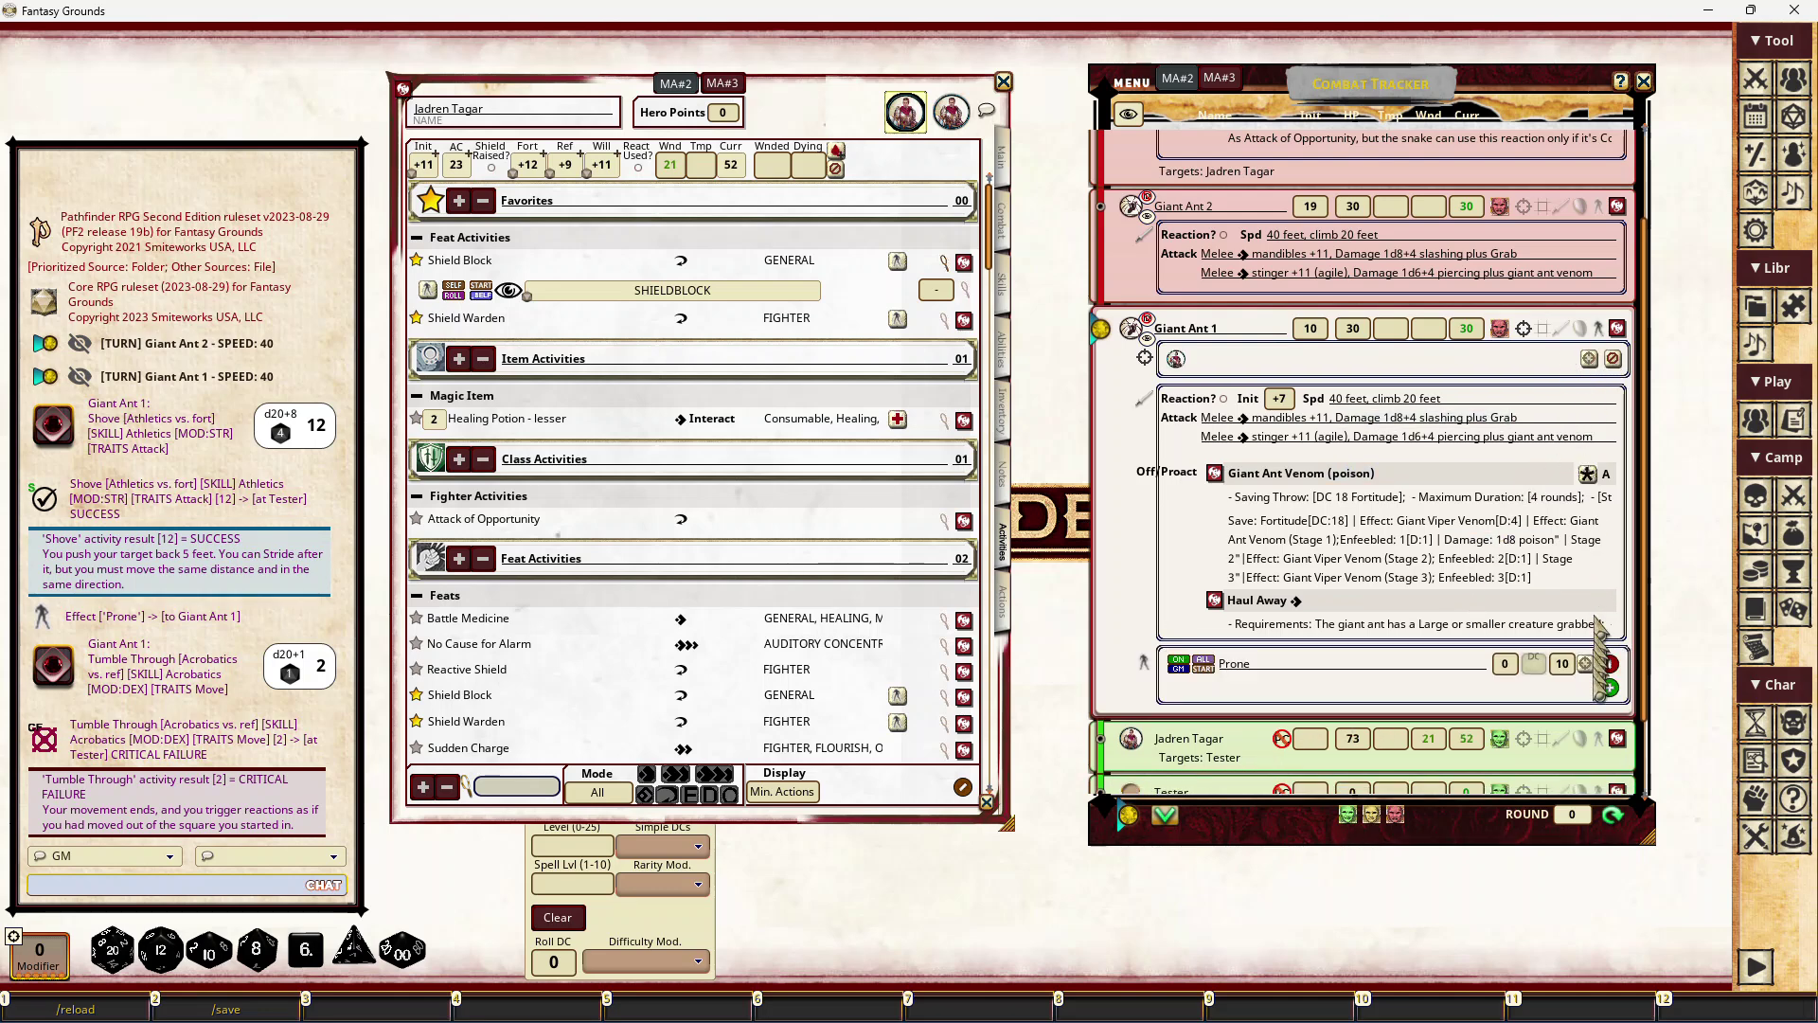
click(1598, 329)
scroll(1127, 360, down, 1)
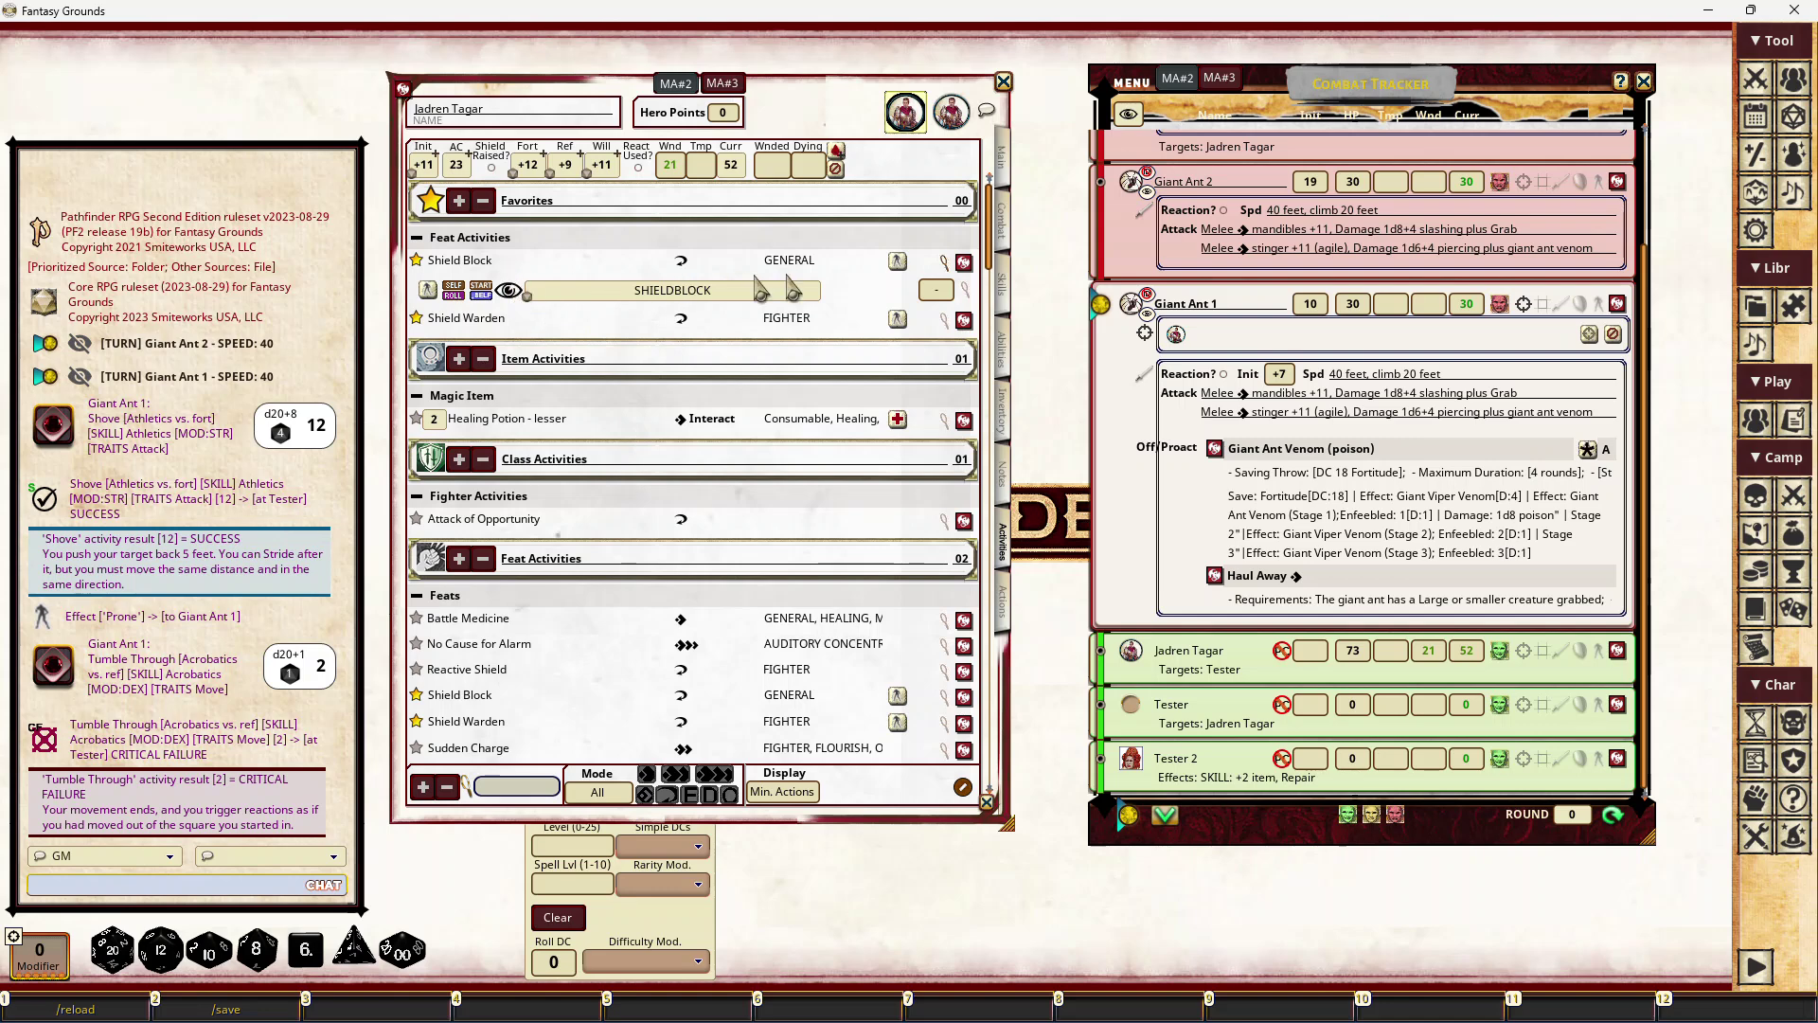
Apply Shield Block to Jadren and roll the ant's 8-point Mandibles damage, fully absorbed
click(943, 264)
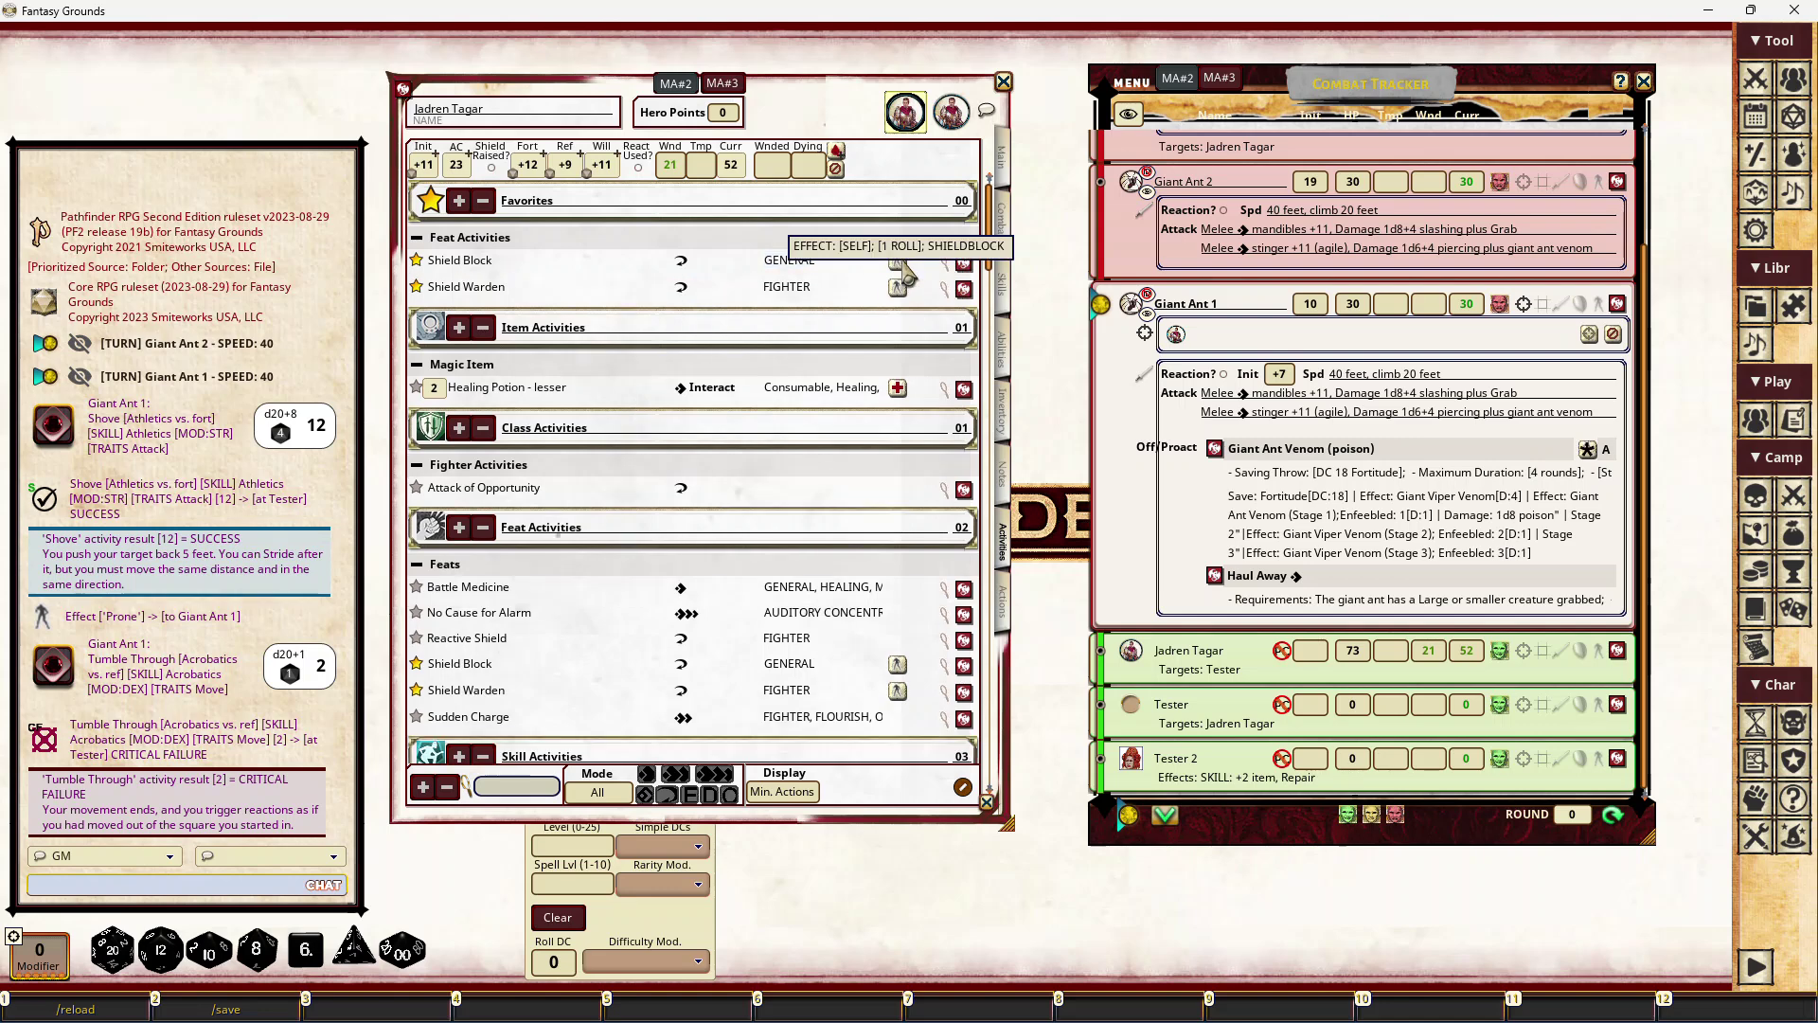
click(903, 270)
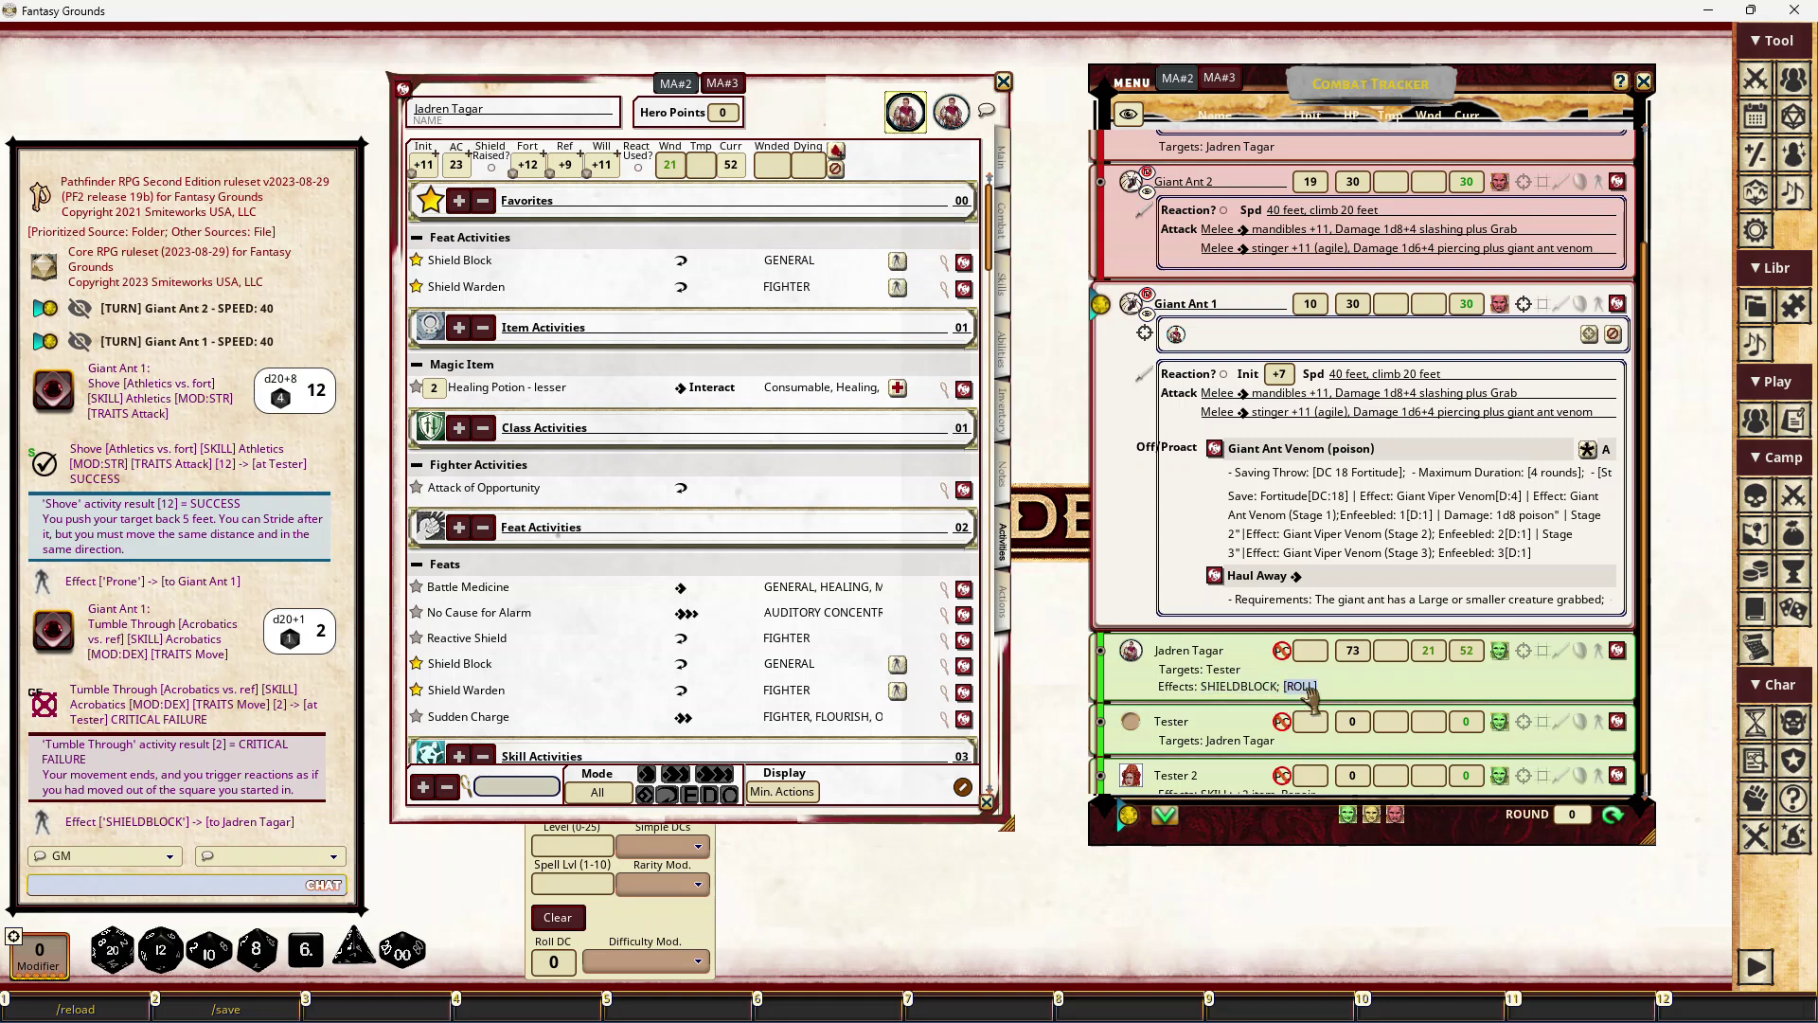
double_click(1466, 397)
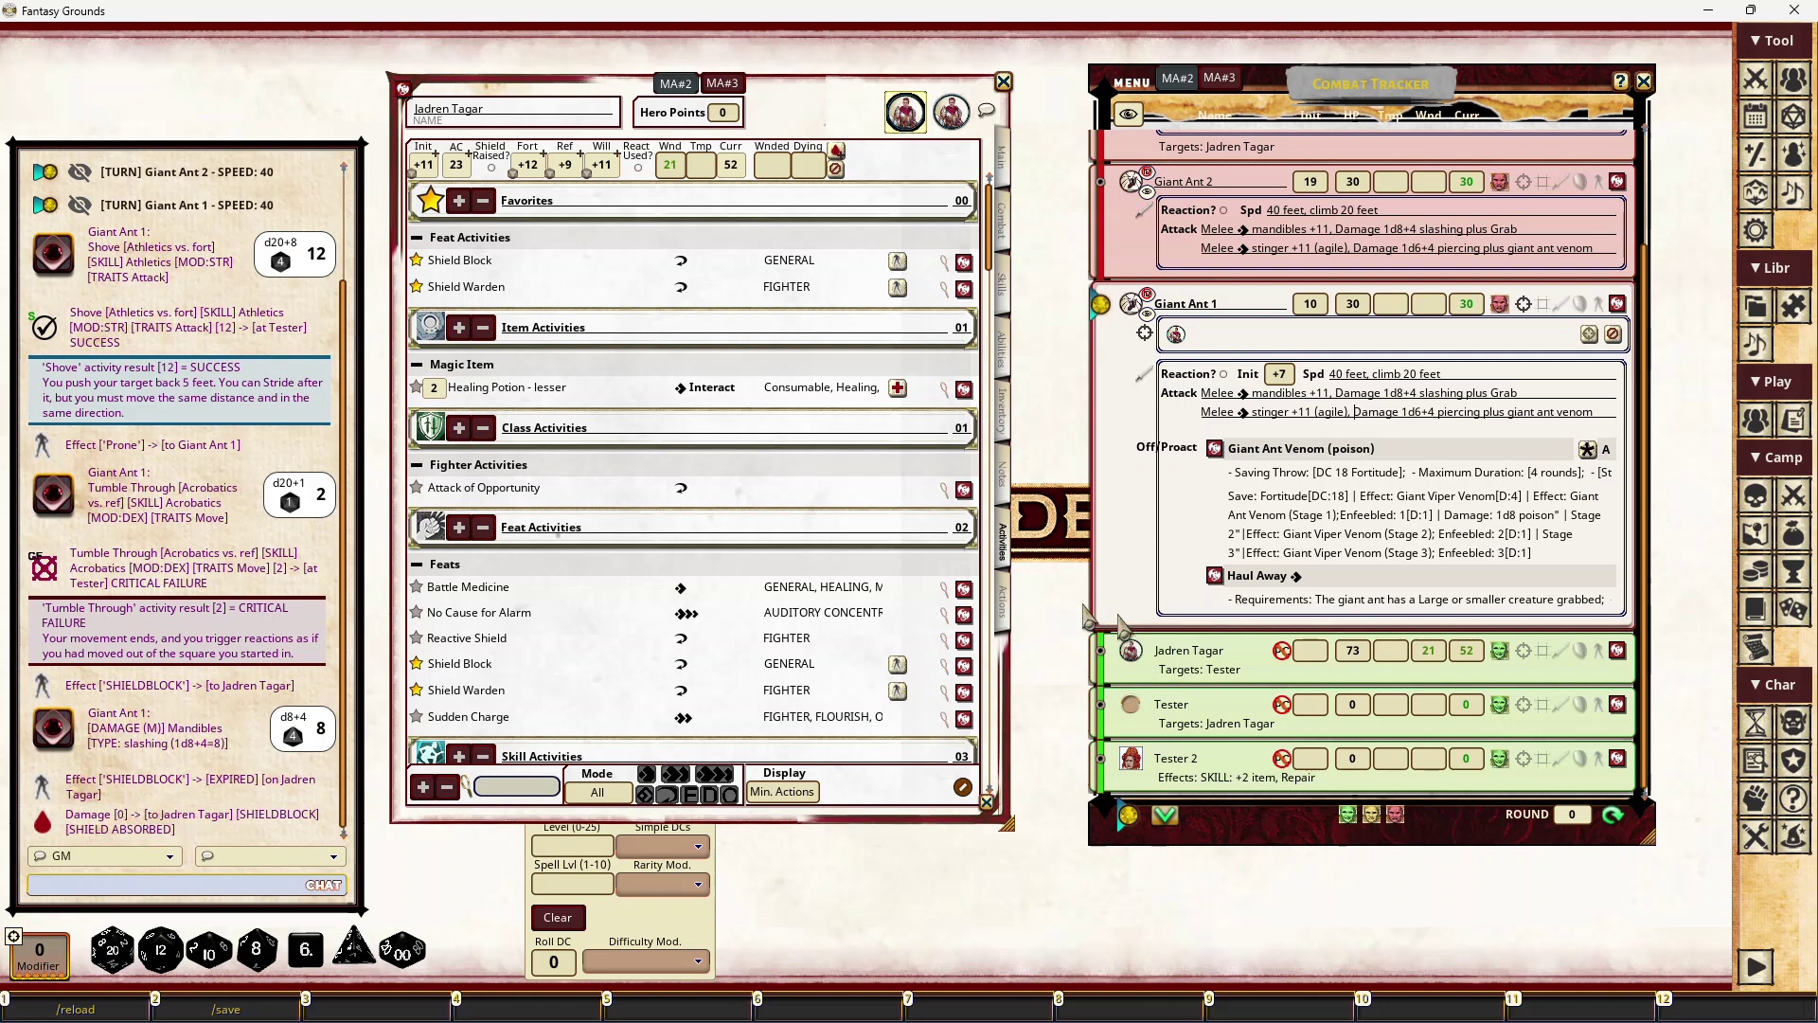
Review the Minor Sturdy Shield record in Jadren's inventory, then return to his actions
click(1012, 418)
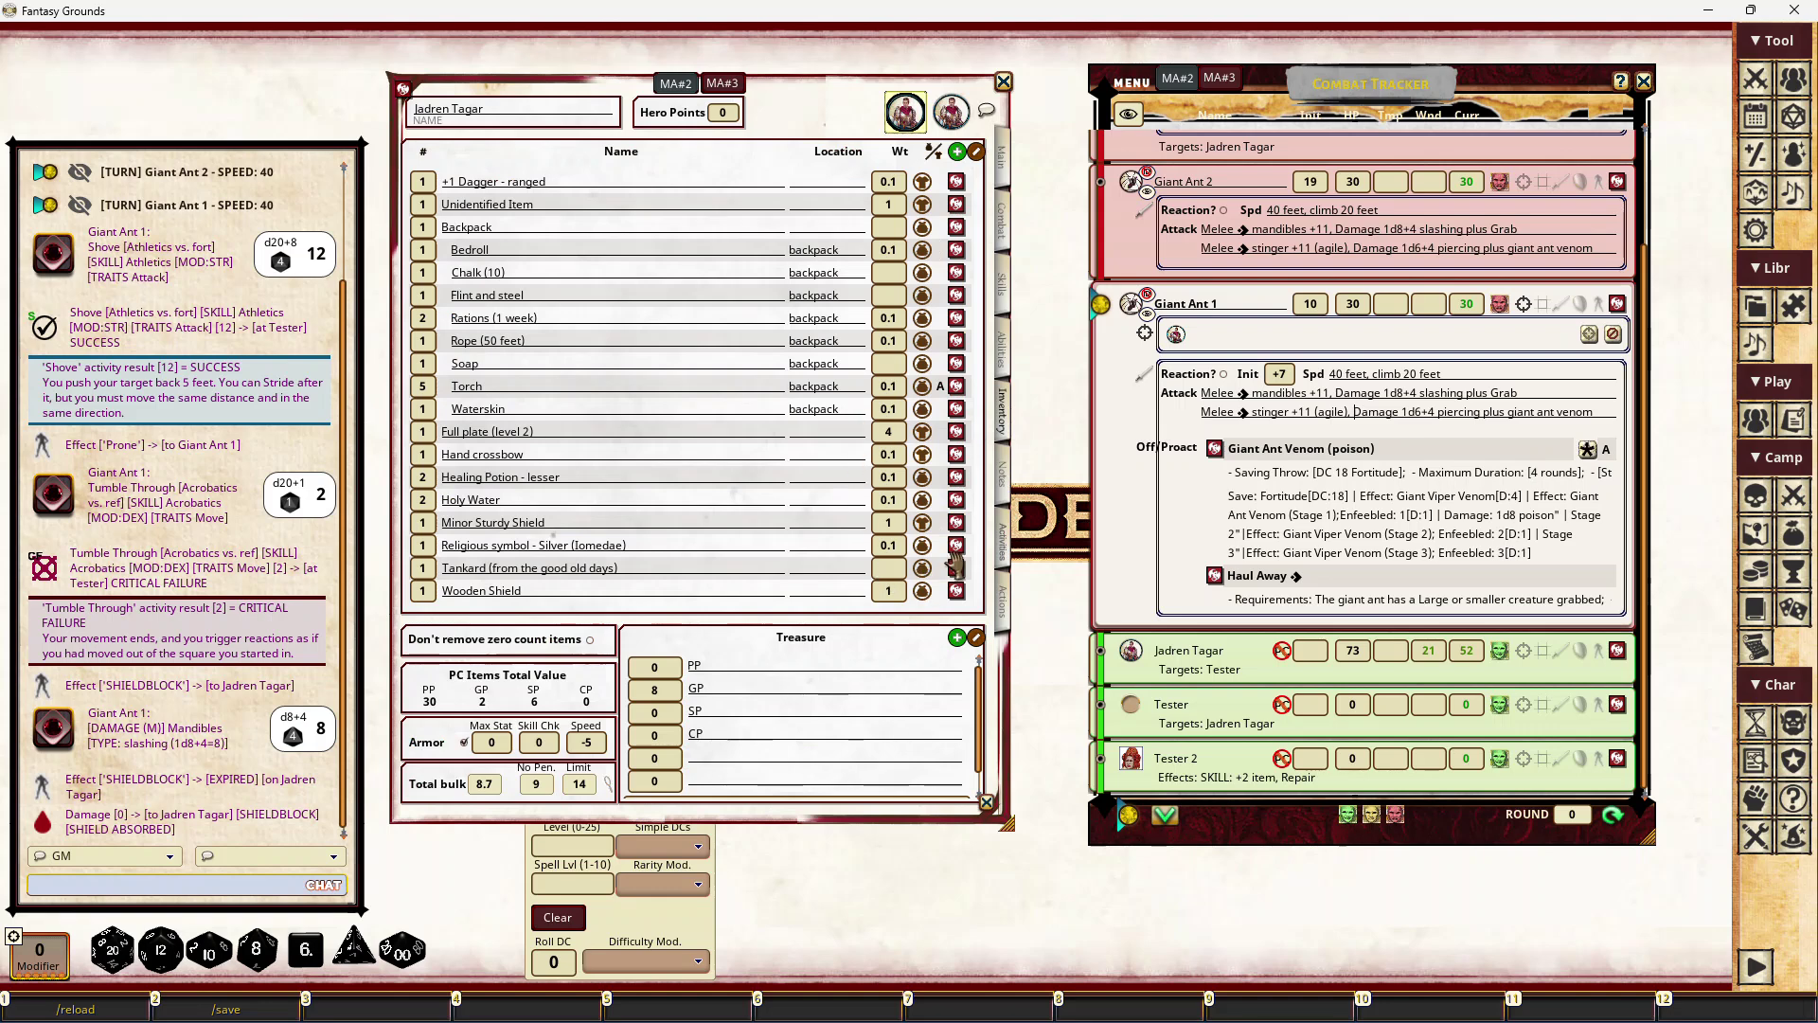
click(954, 523)
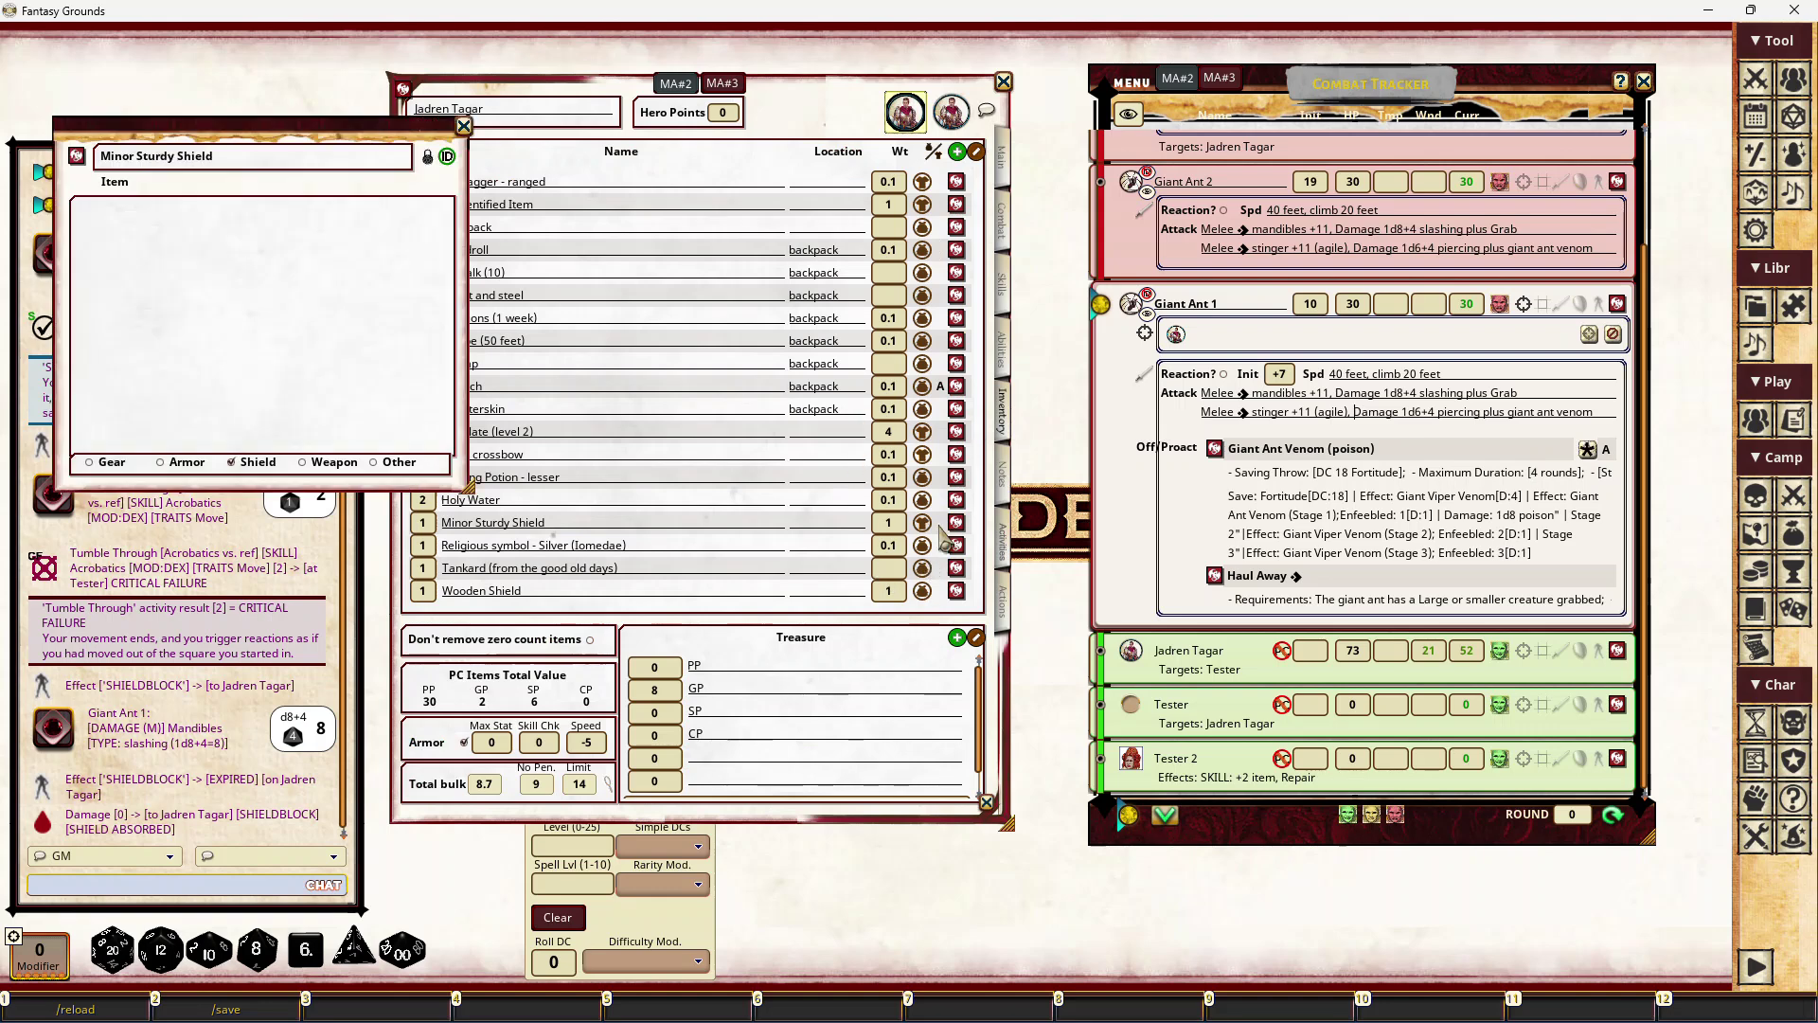
scroll(261, 313, down, 5)
scroll(227, 284, up, 1)
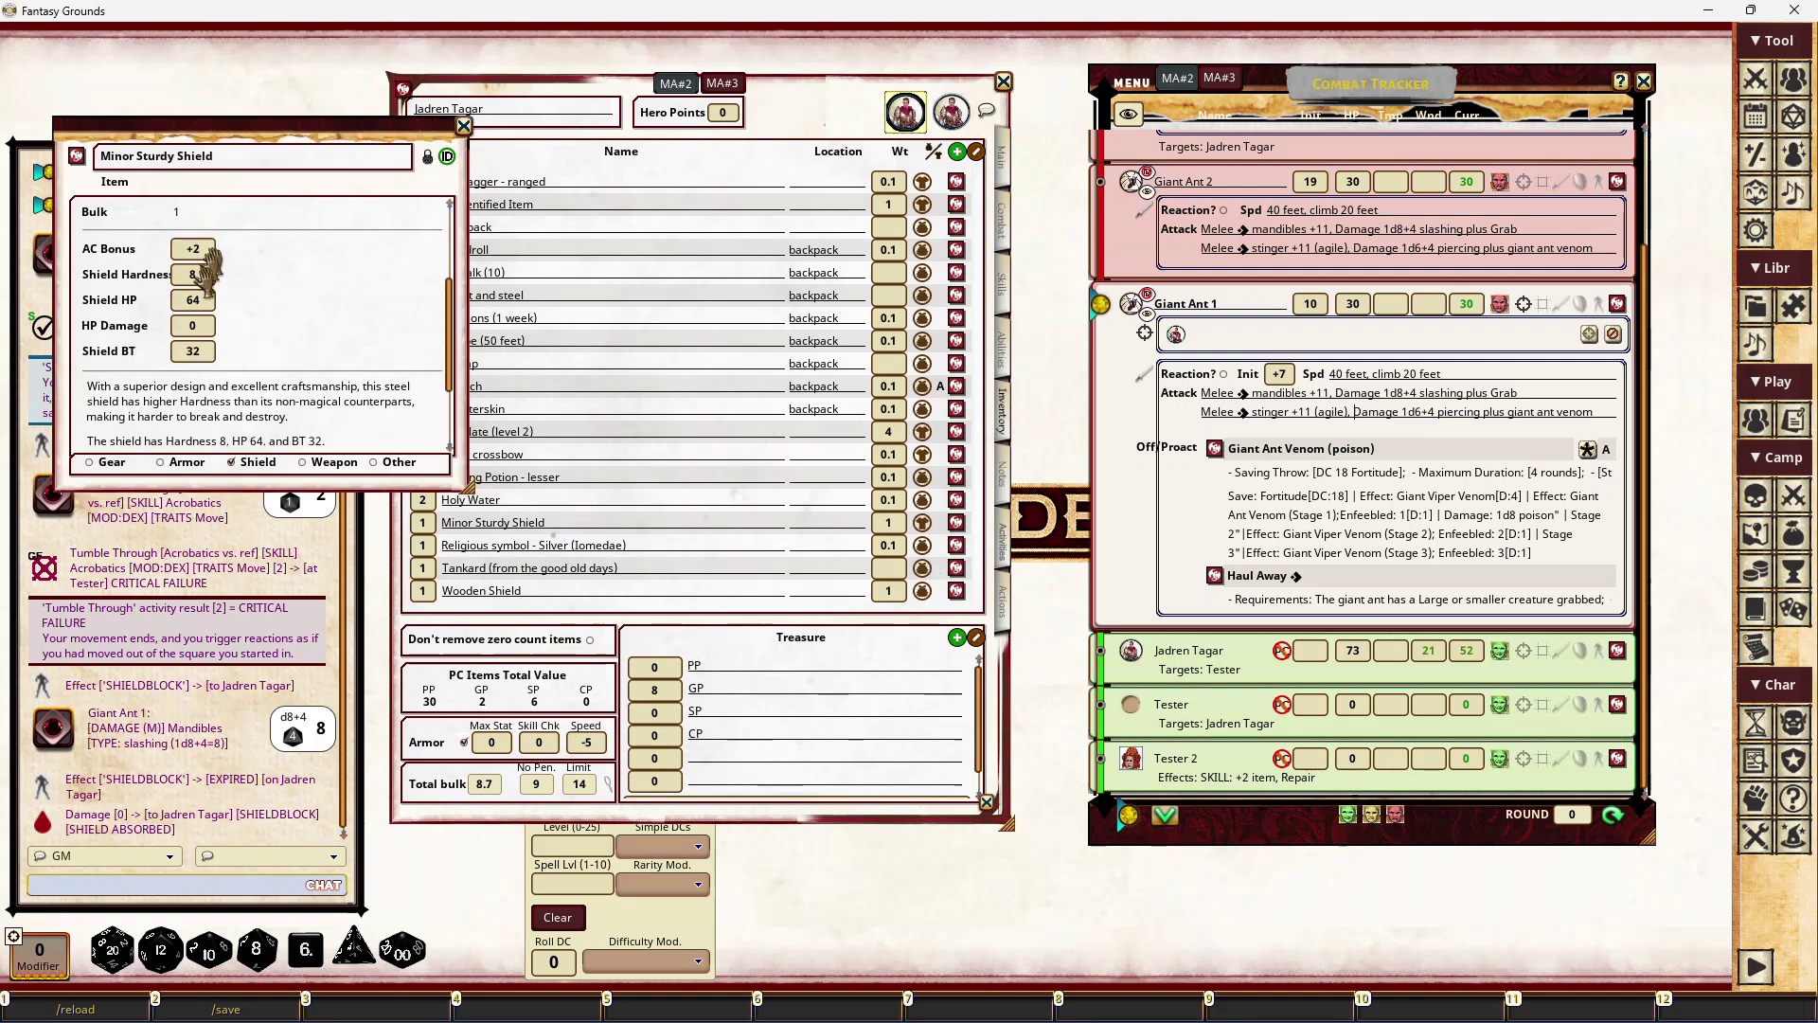
click(463, 126)
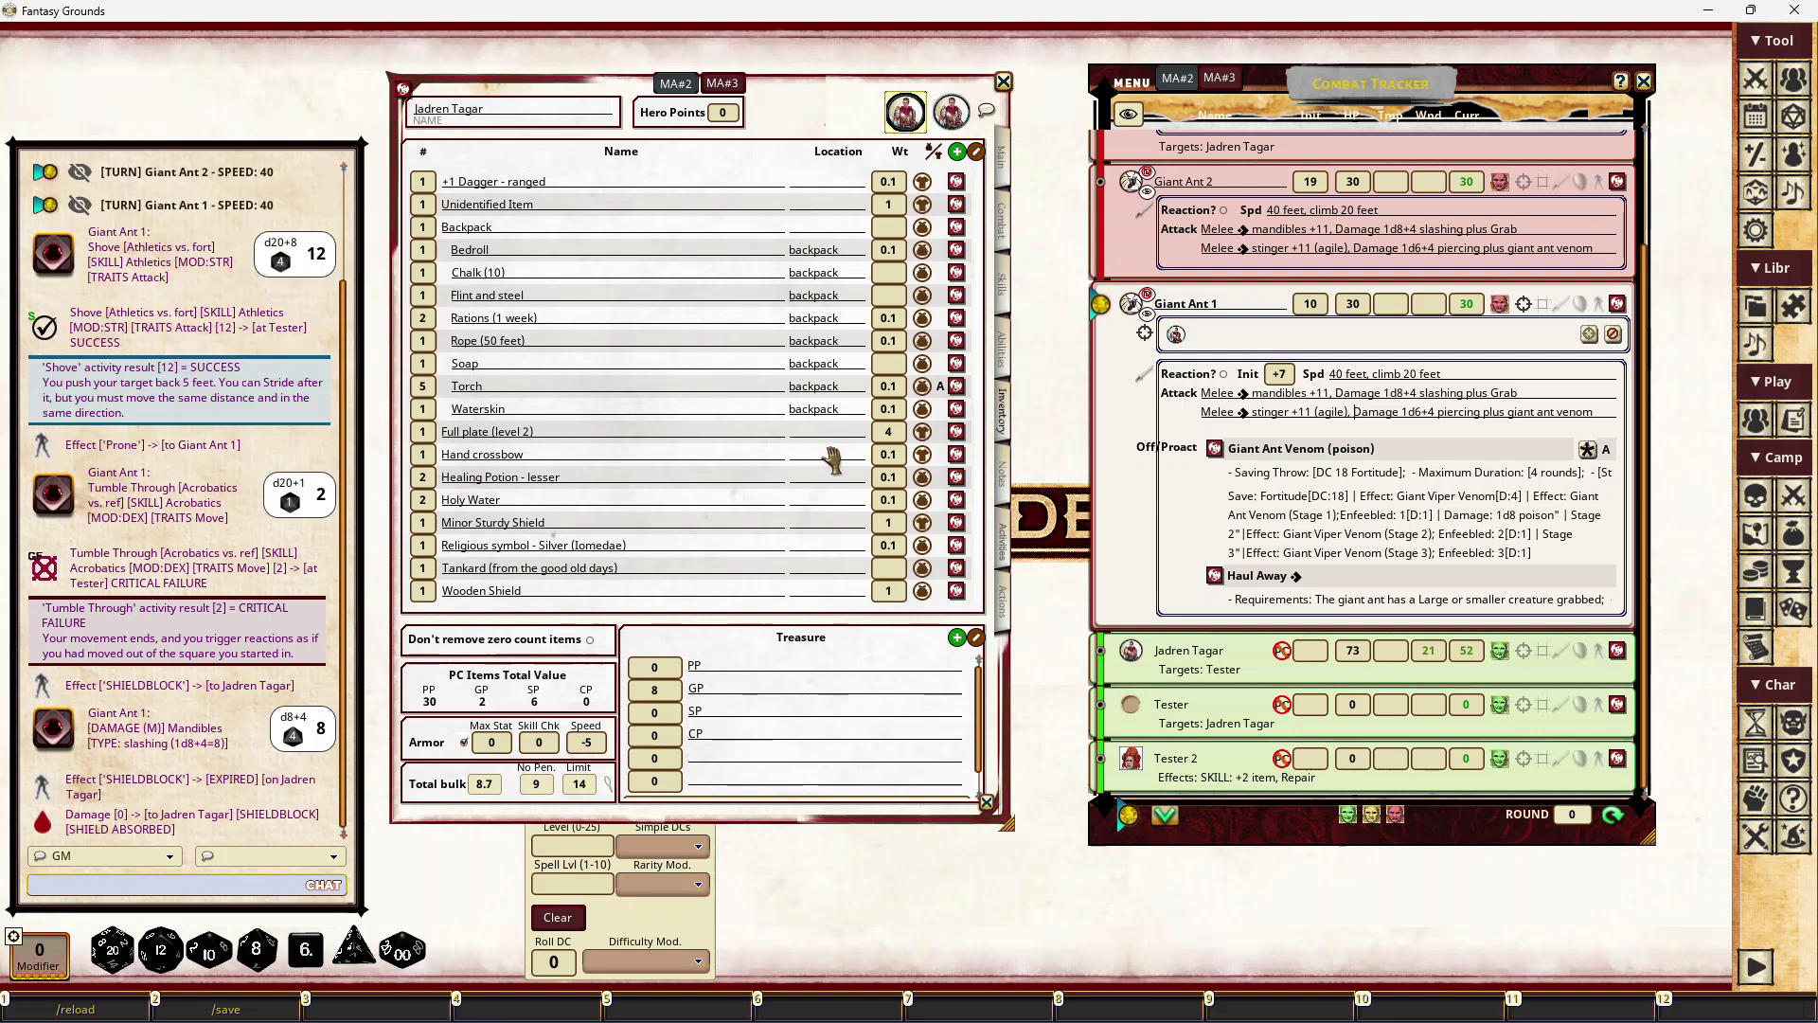
click(1004, 545)
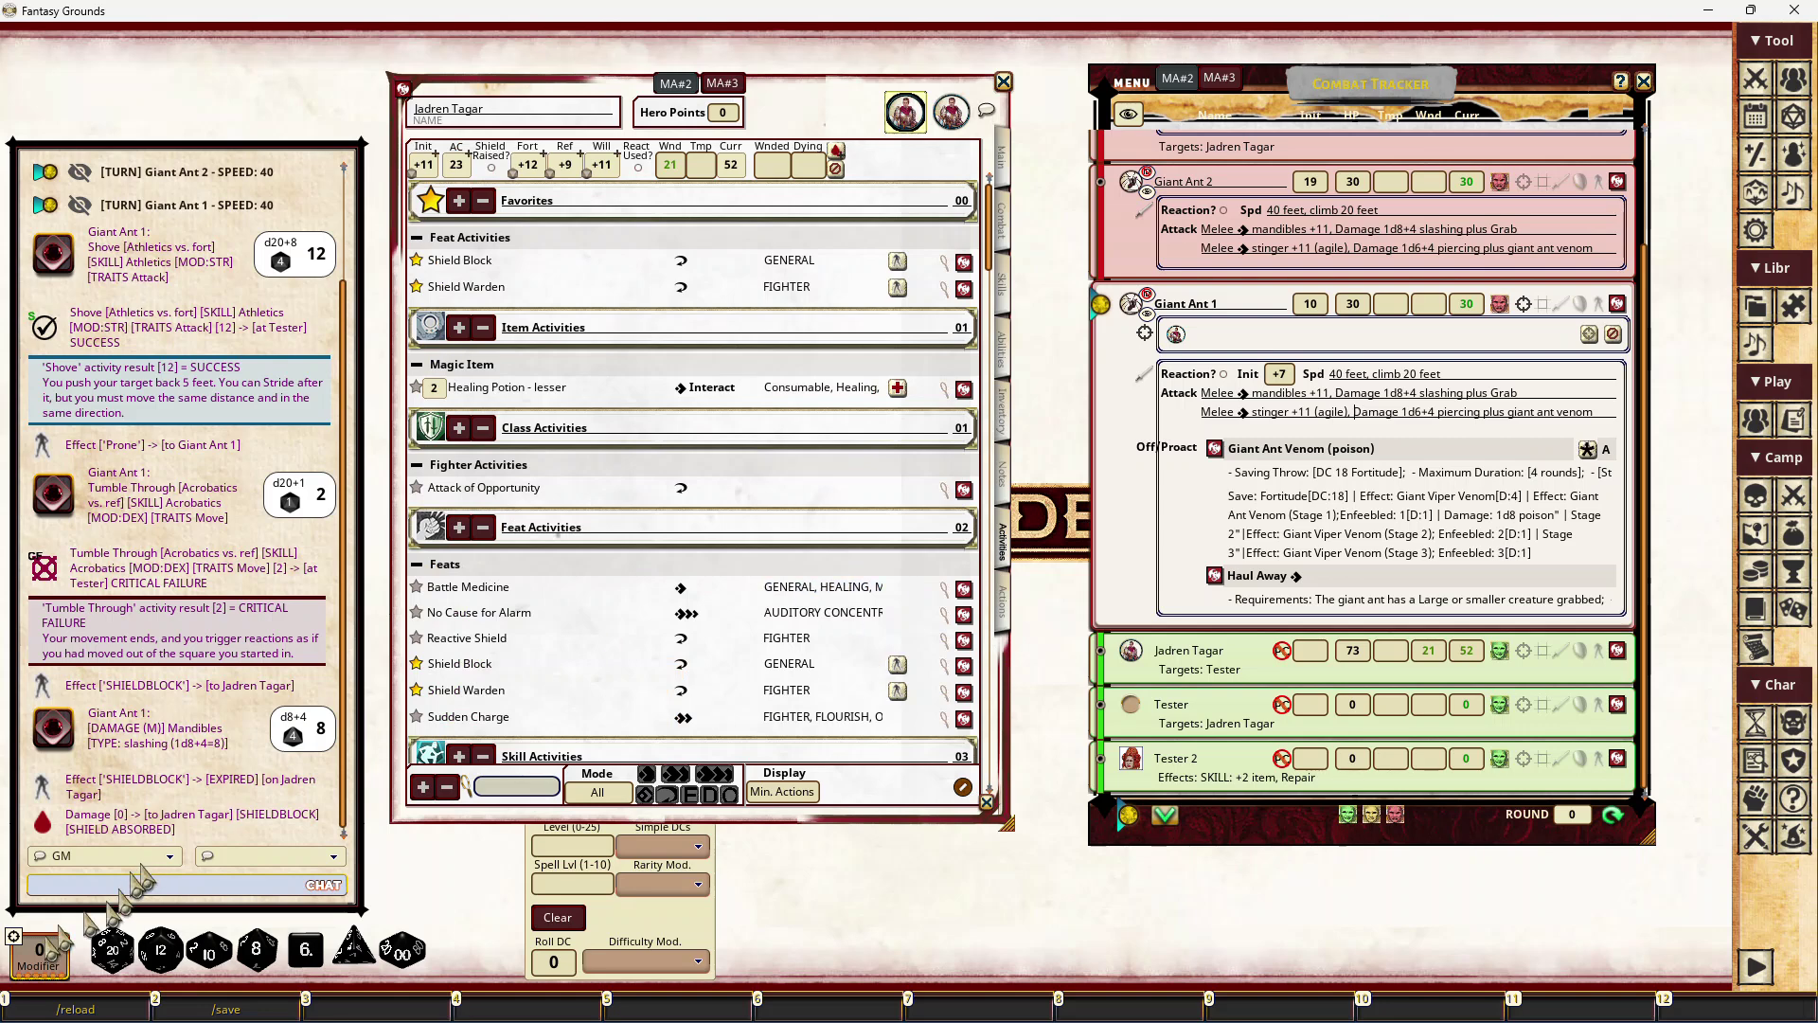
With a +4 modifier, reapply Shield Block and roll a 12-point Mandibles hit, leaving Jadren 48 HP
drag(39, 954, 907, 303)
click(898, 287)
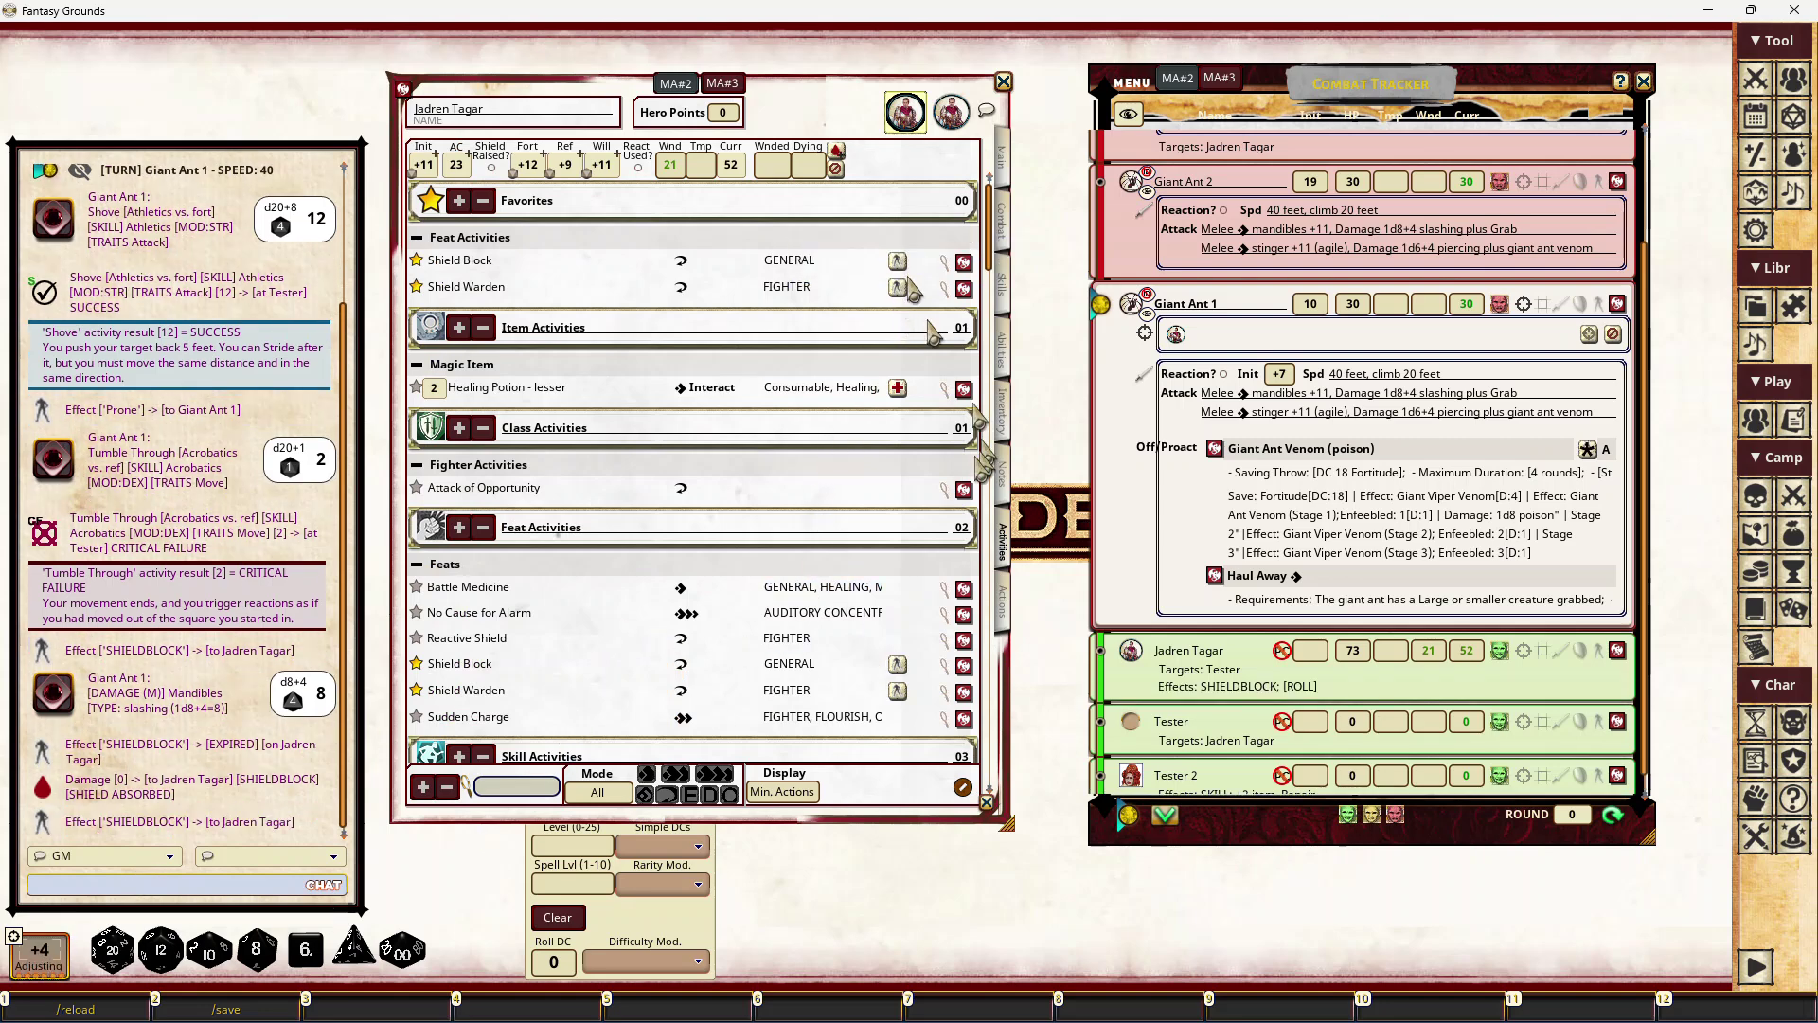
double_click(1336, 392)
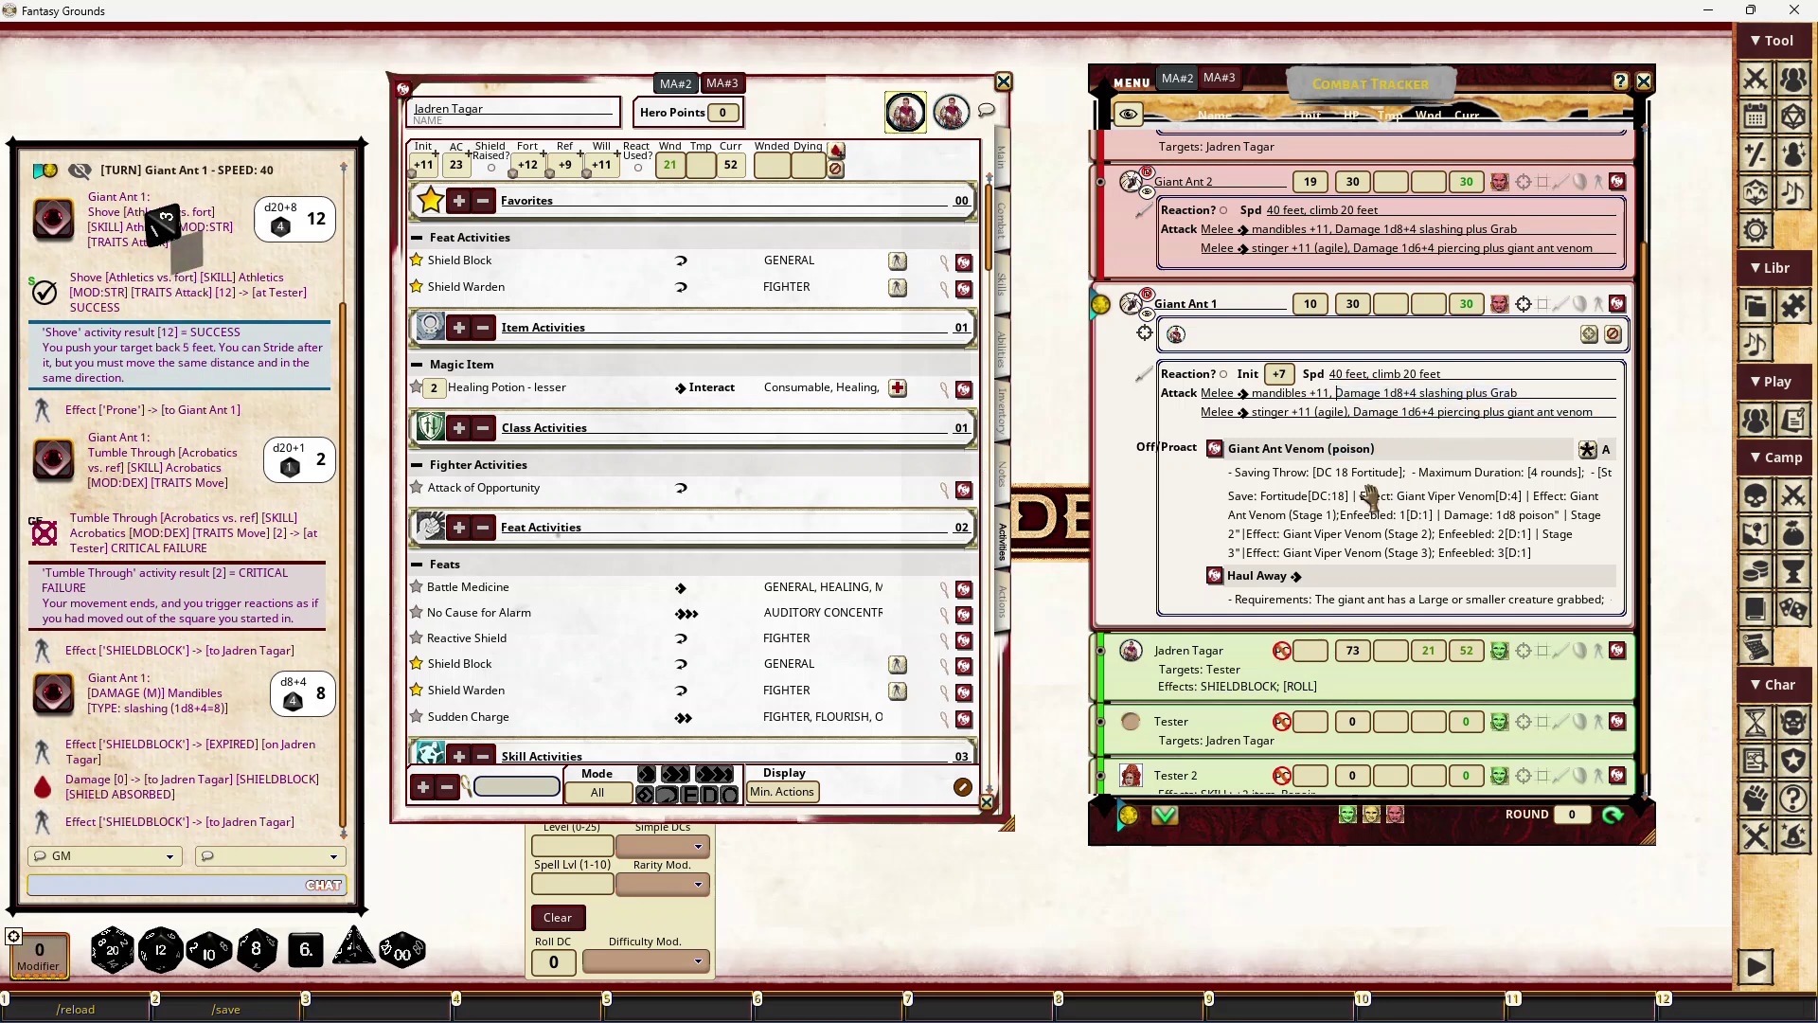